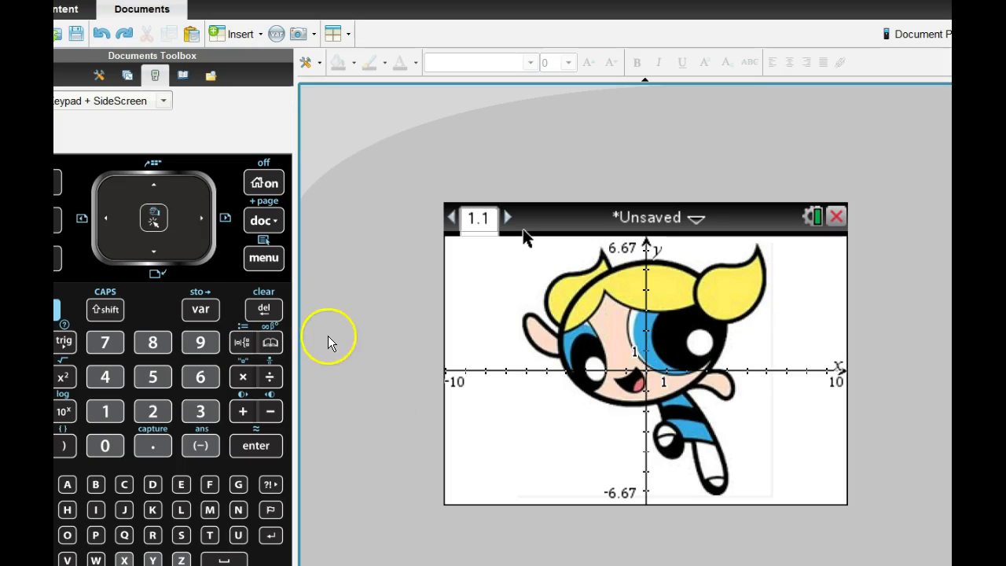
From the graph menu, go to Equation > Parabola to reach the vertex form x=a·(y−k)²+h
left_click(267, 260)
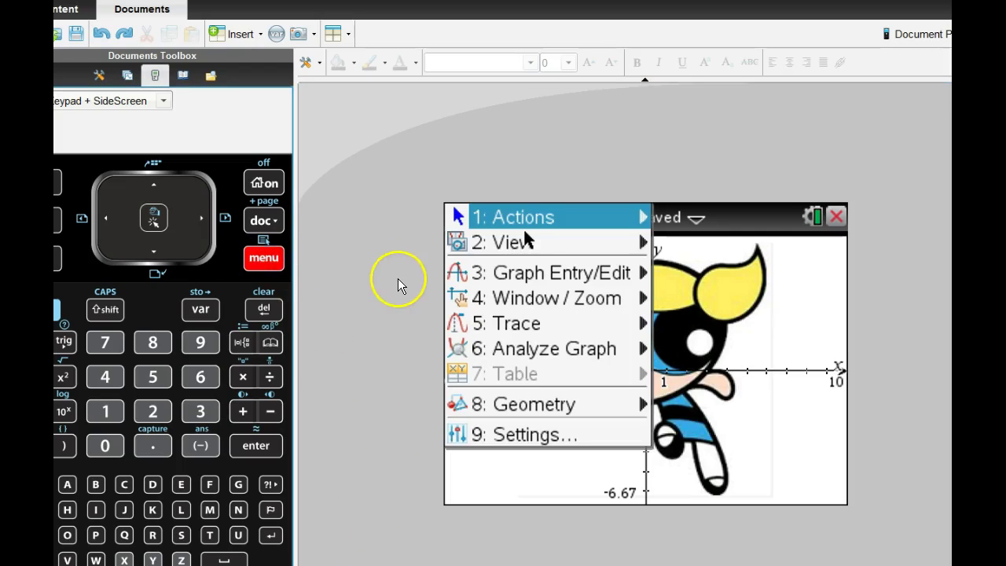
mouse_move(504, 281)
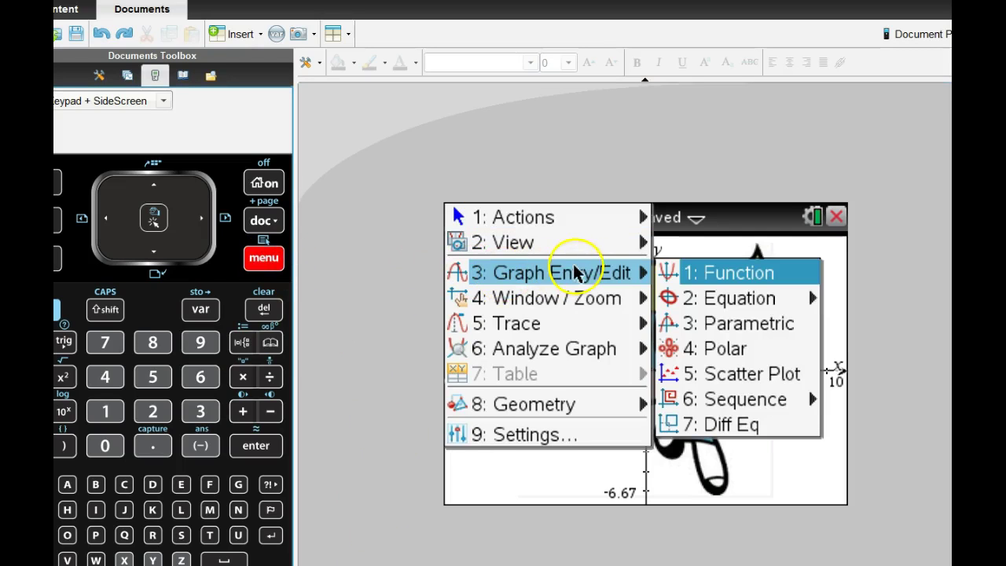
mouse_move(688, 297)
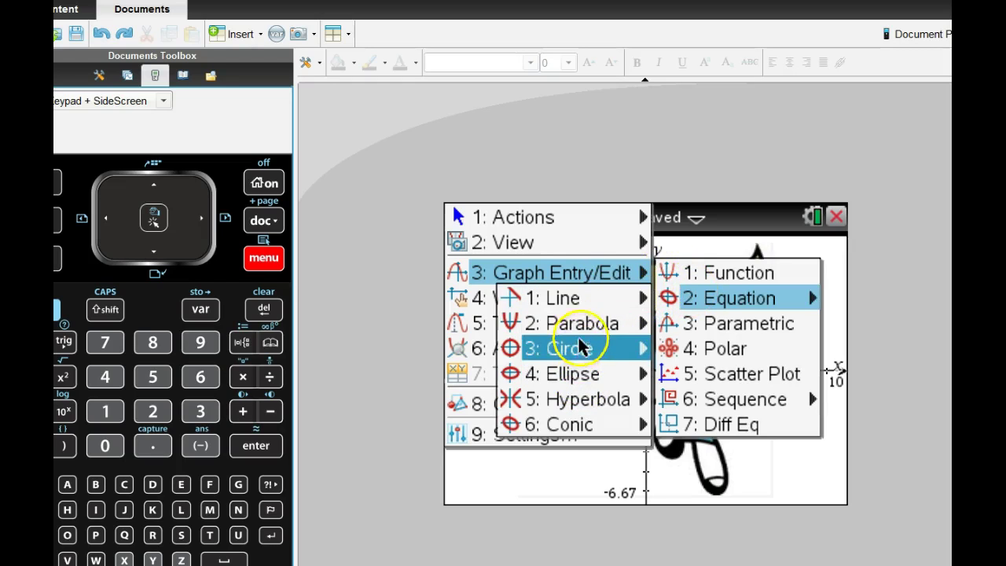
mouse_move(581, 326)
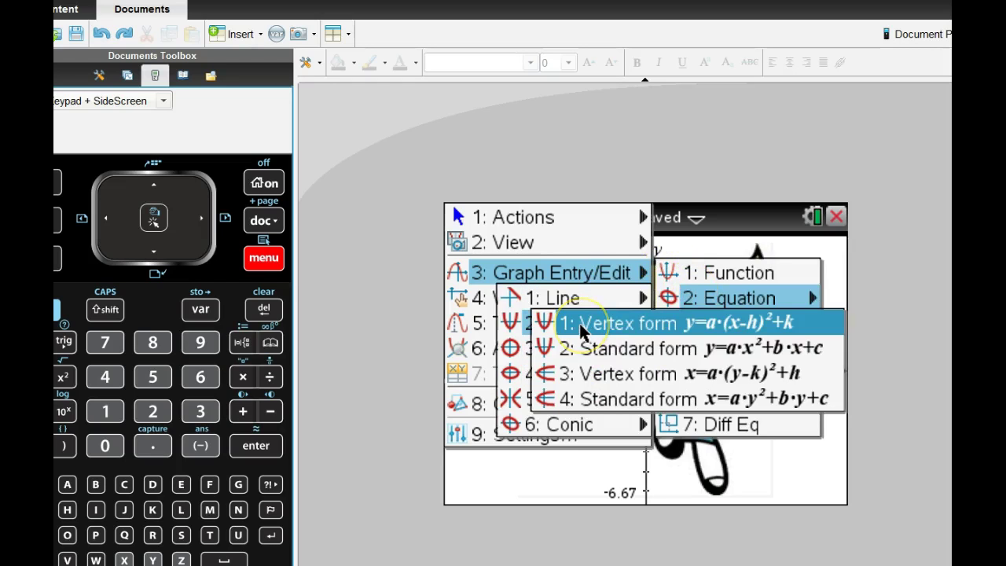
Graph the sideways parabola x=1·(y−0)²+0 from the vertex-form template
left_click(580, 377)
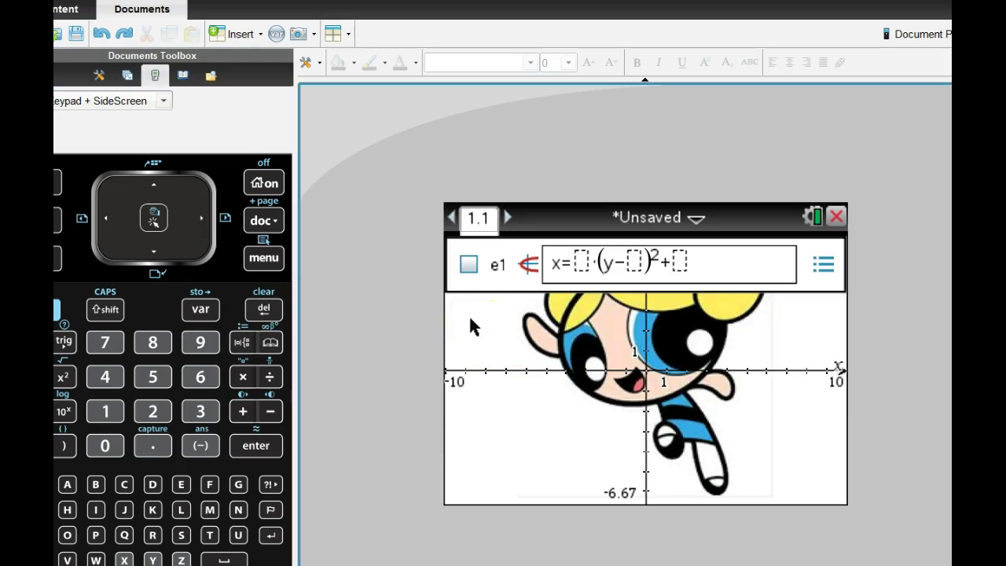
type("1")
key("Tab")
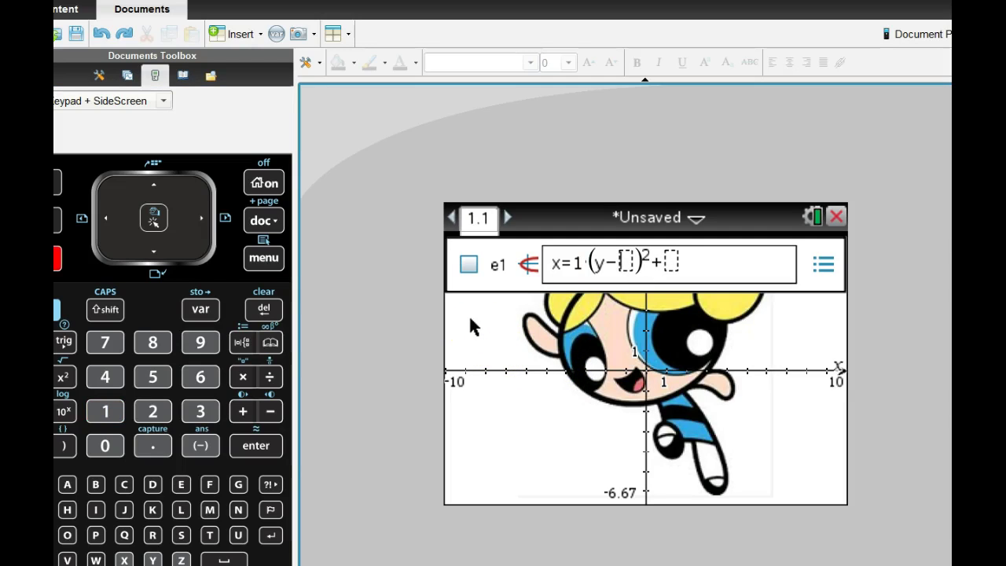
type("0")
key("Tab")
type("0")
key("Return")
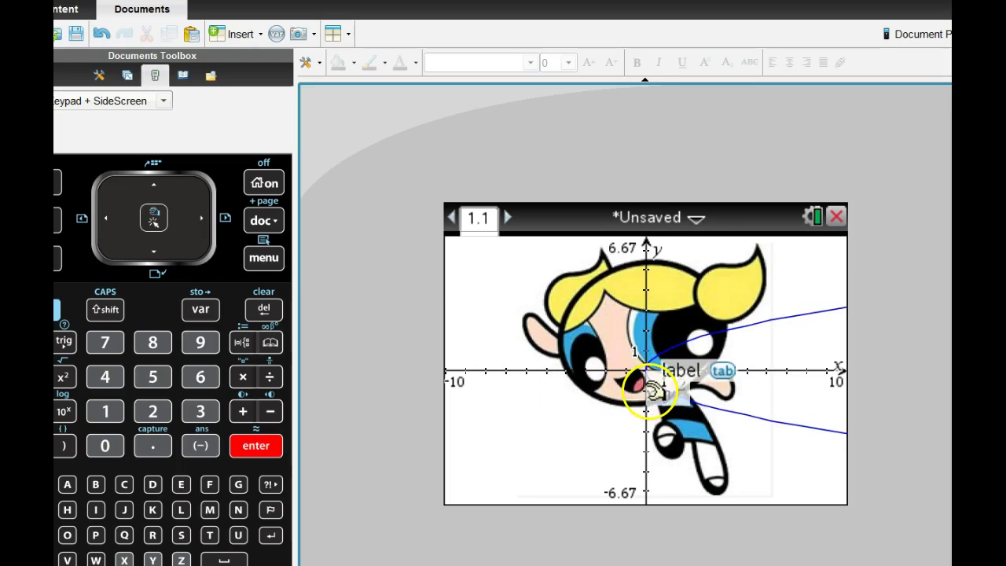
Move the x=y² label aside and hide it
left_click_drag(652, 387, 523, 418)
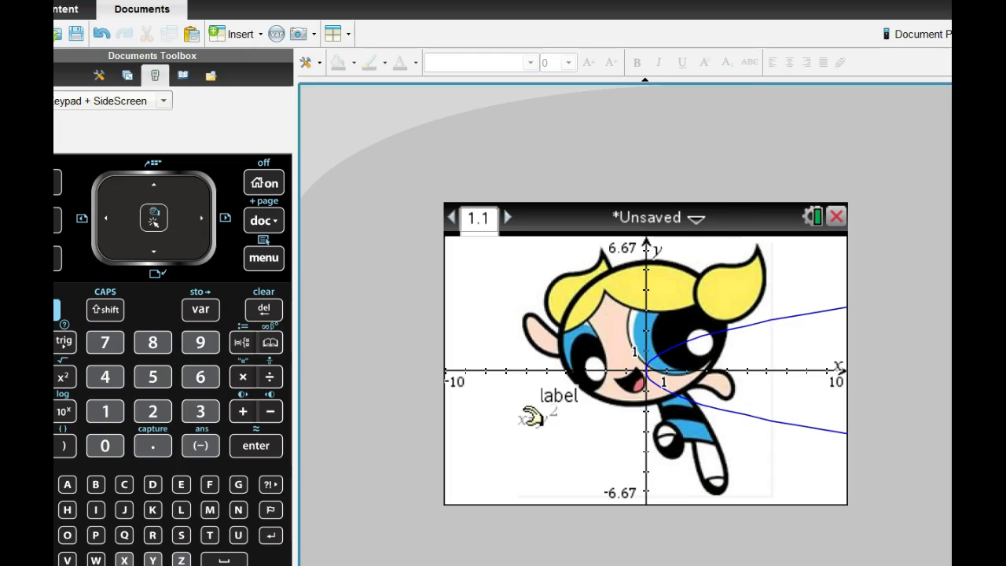
right_click(531, 416)
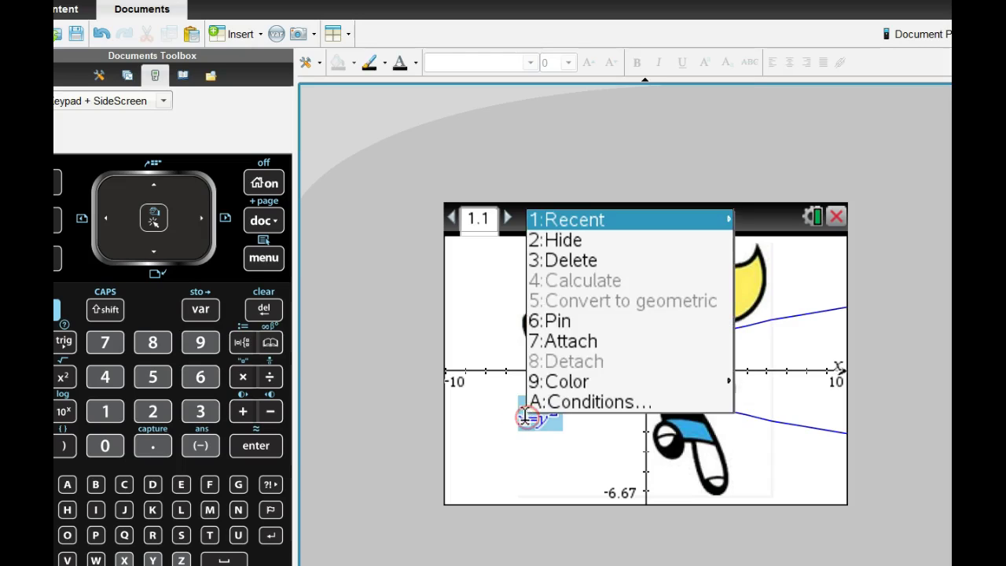
left_click(548, 241)
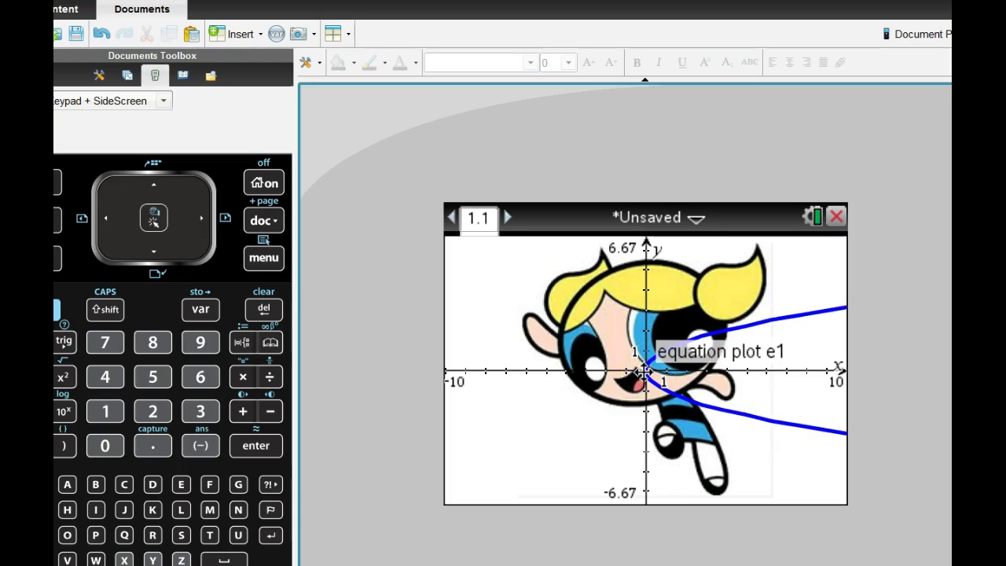
Drag the parabola's vertex and branches so the curve wraps around the cartoon's right eye
left_click_drag(626, 370, 715, 273)
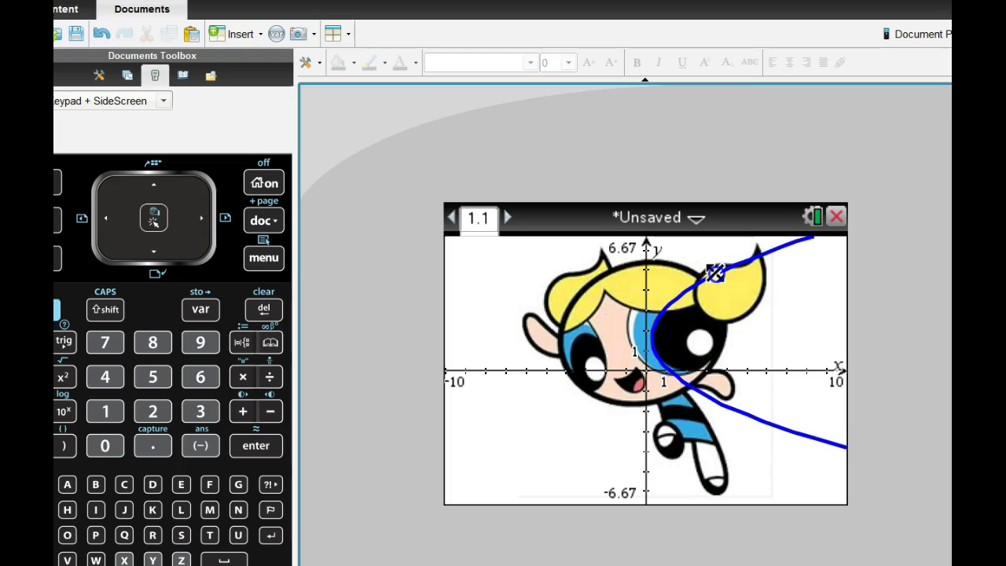
left_click_drag(714, 272, 714, 275)
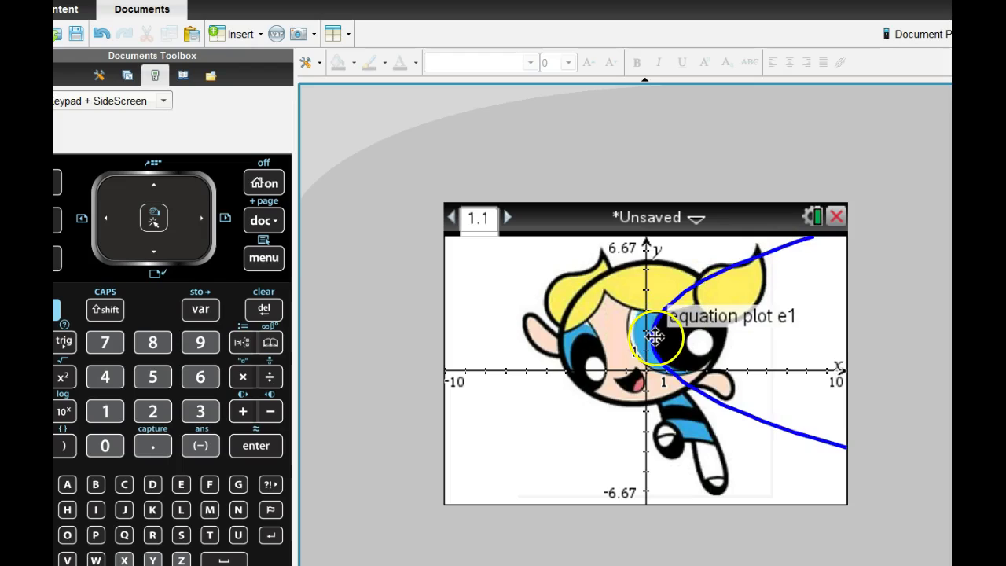
left_click_drag(656, 328, 652, 336)
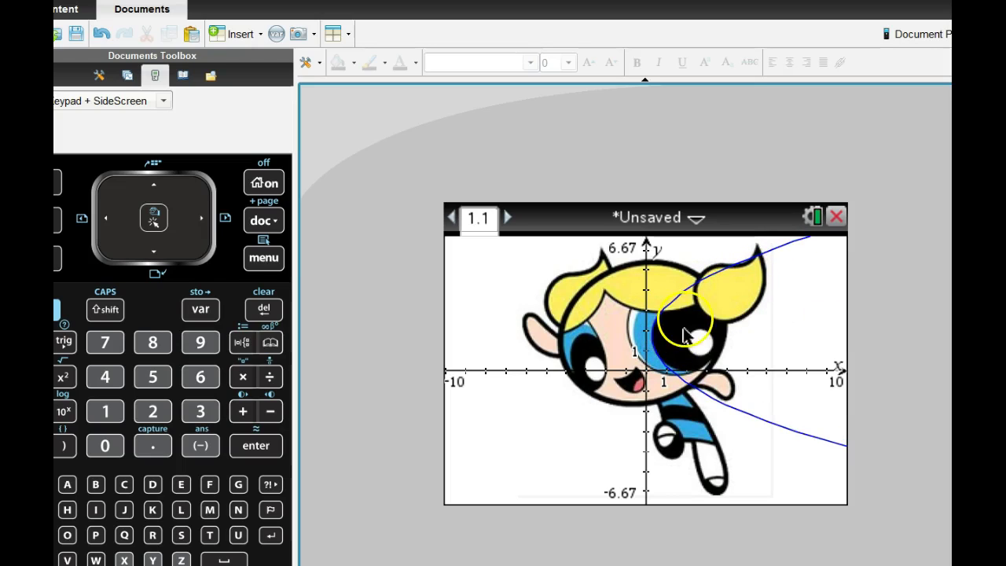
left_click(702, 276)
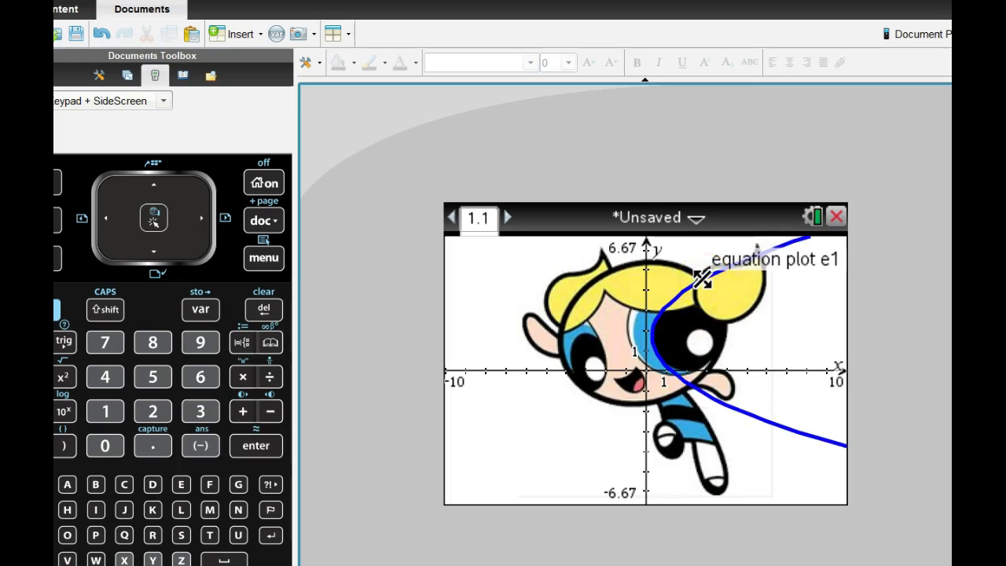
Set the parabola's line weight to medium in its Attributes
right_click(701, 277)
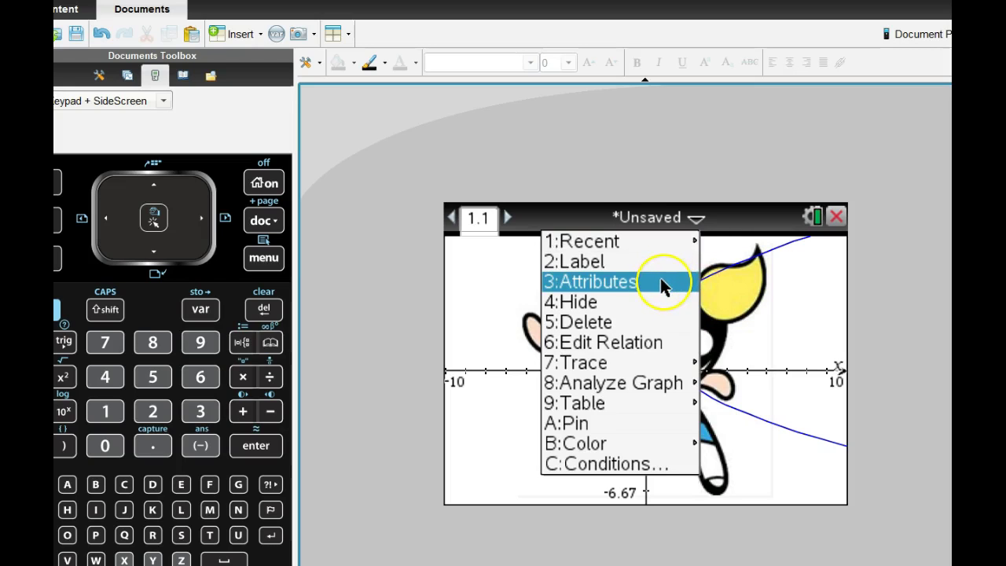
left_click(660, 279)
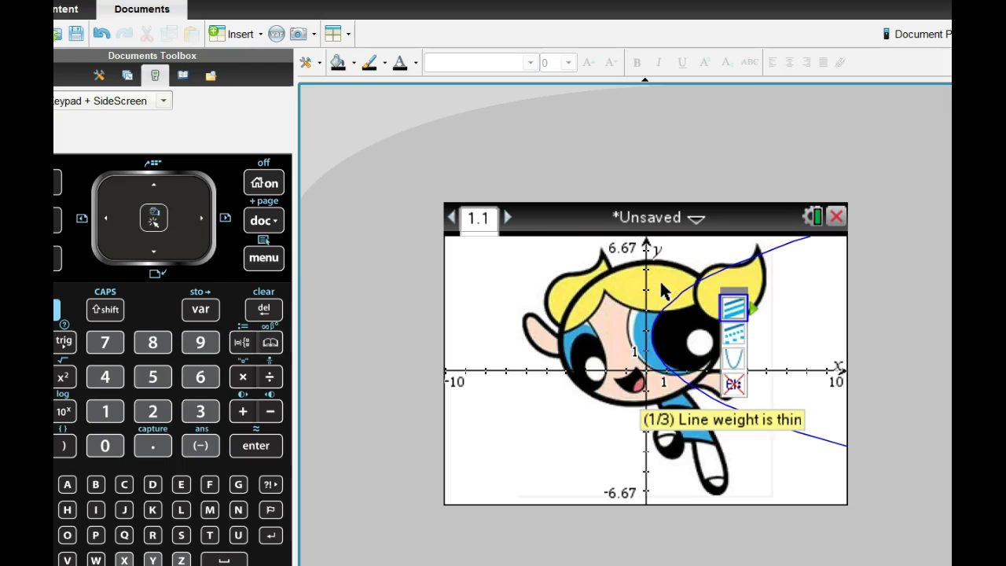
key("Right")
key("Return")
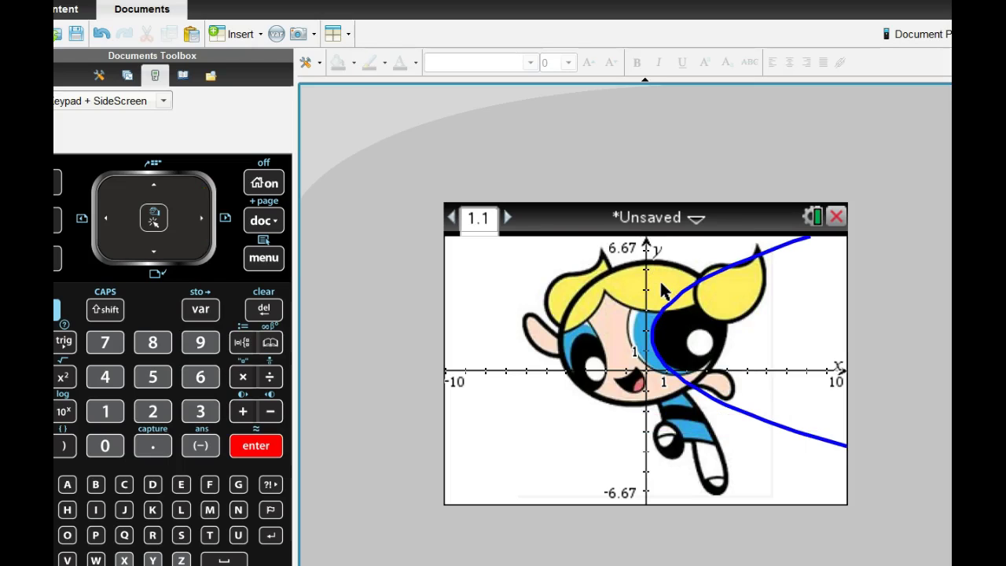
Drag the parabola lower so it fits around the eye
left_click(685, 309)
left_click(681, 300)
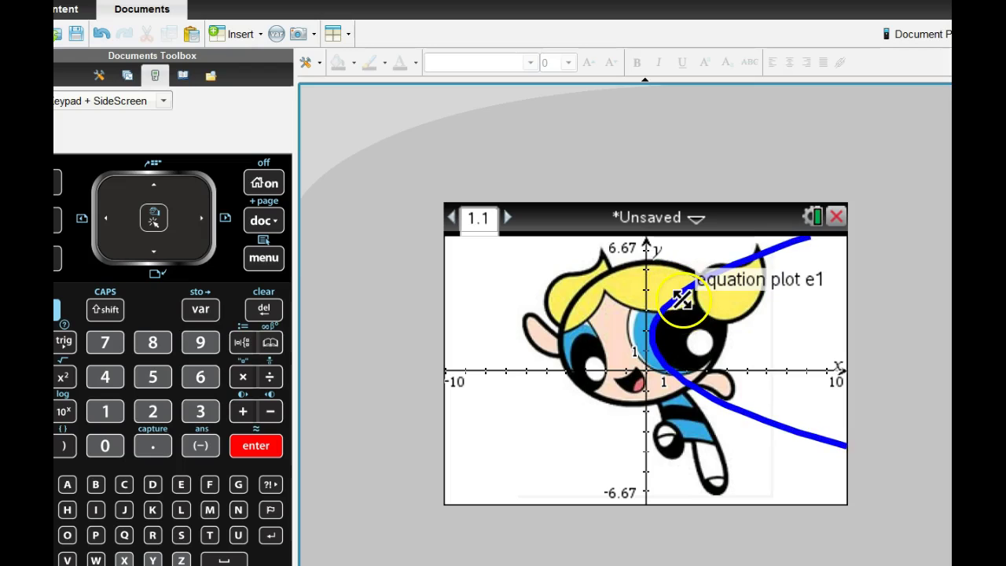
left_click_drag(681, 299, 664, 341)
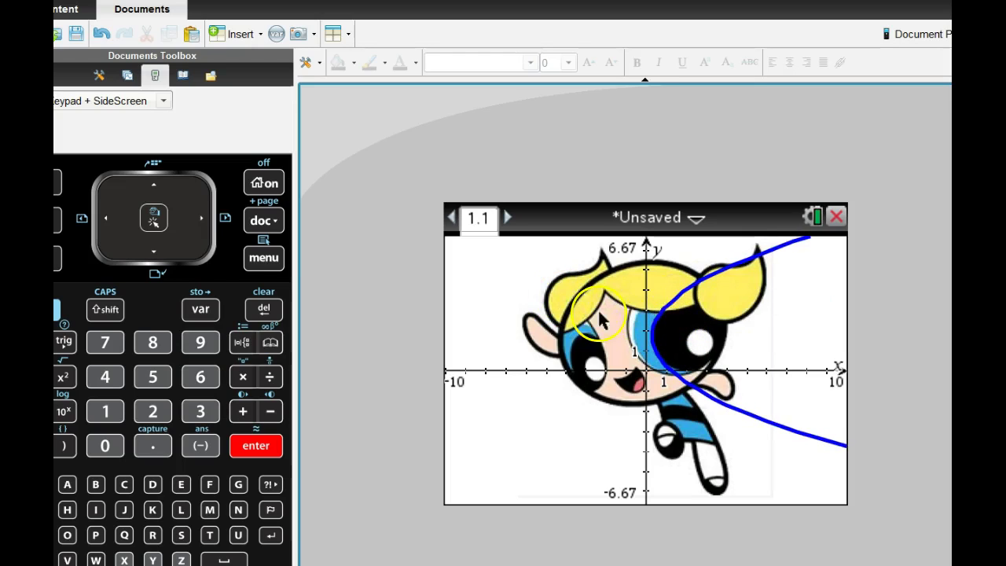
Display the equation x=0.32·(y−1.7)²+0.31 and capture that line as an image with SMART Capture
double_click(662, 313)
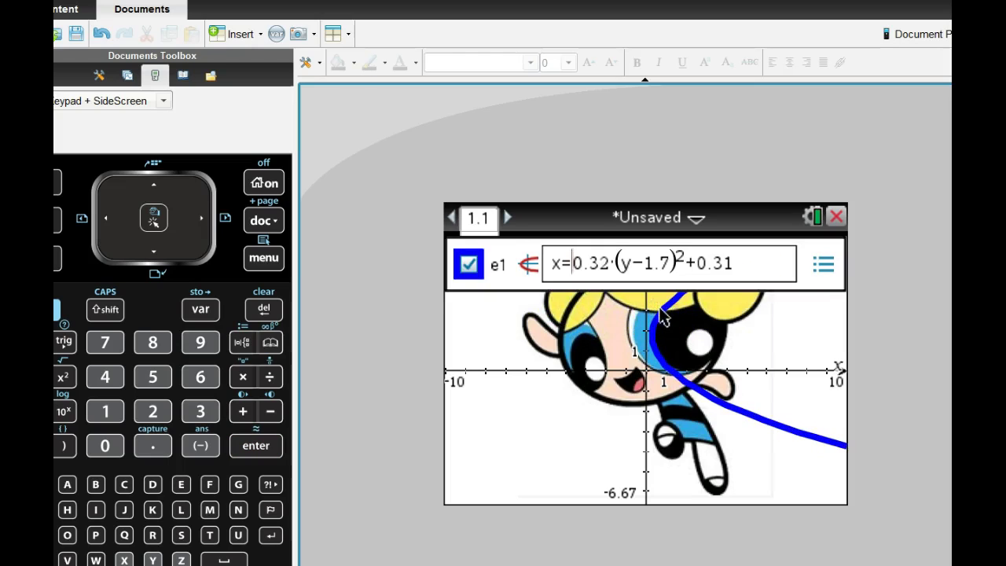
left_click(538, 388)
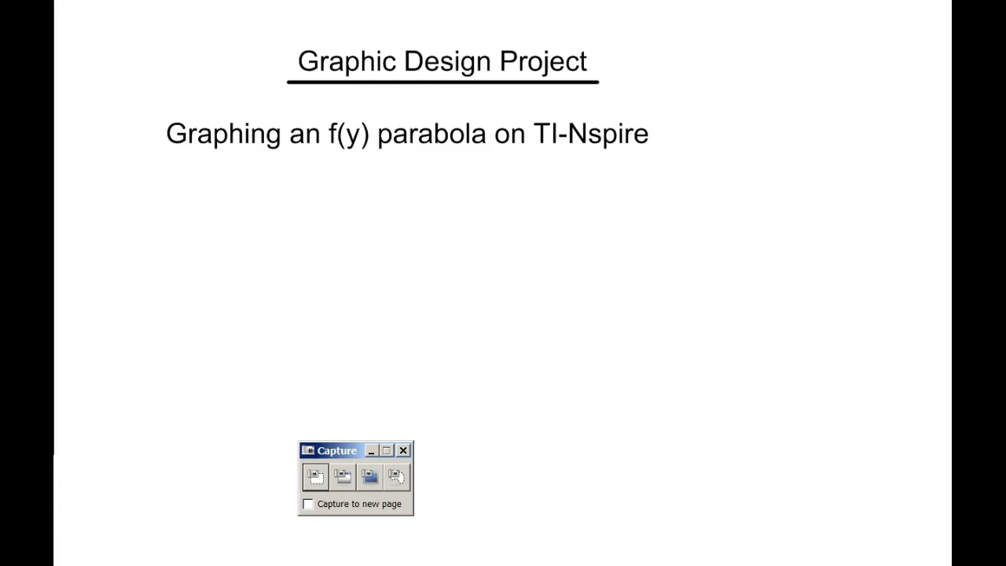
key("alt+Tab")
left_click(315, 477)
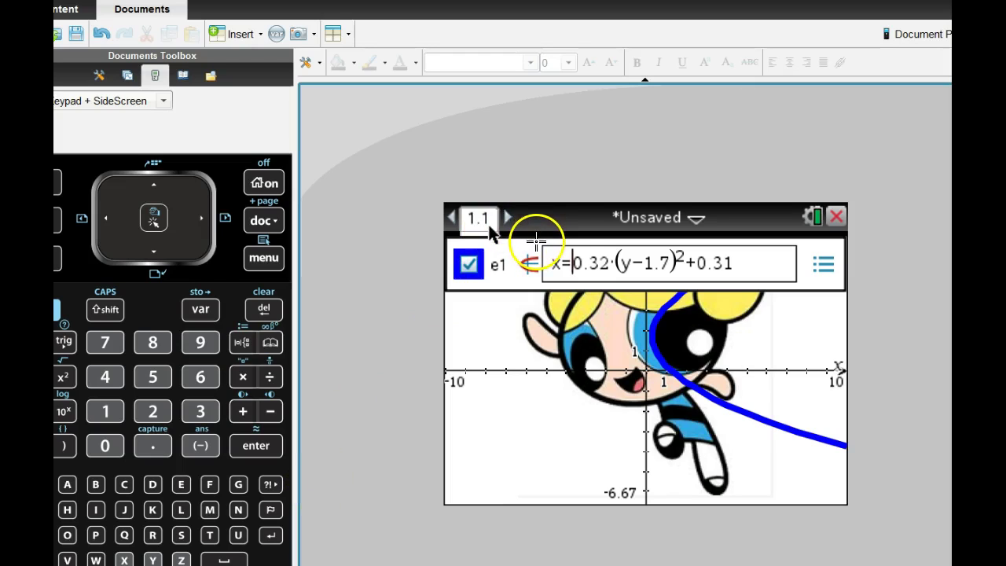
left_click_drag(536, 243, 751, 280)
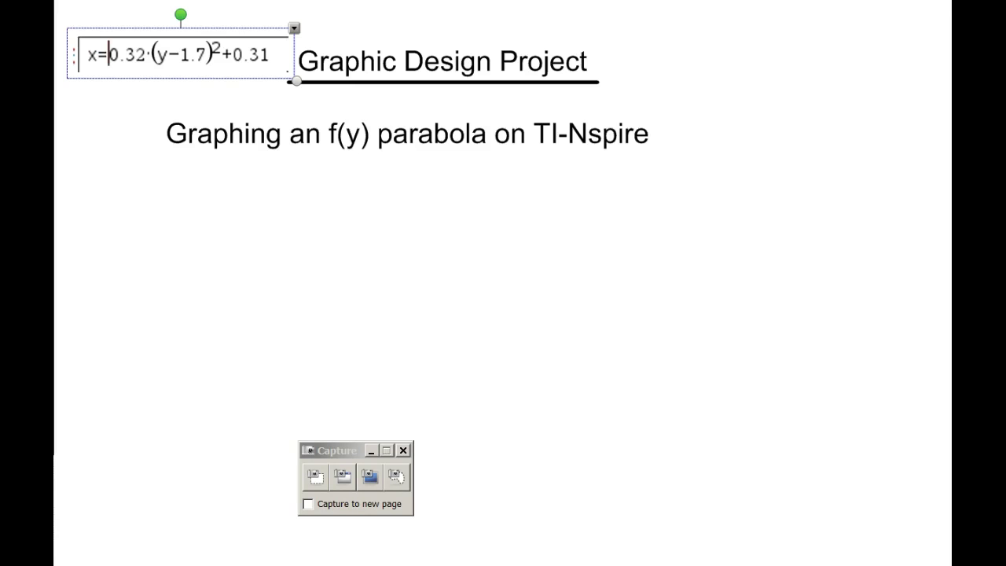
Drag the captured equation image from beside the title to just below the subtitle
left_click_drag(213, 60, 433, 201)
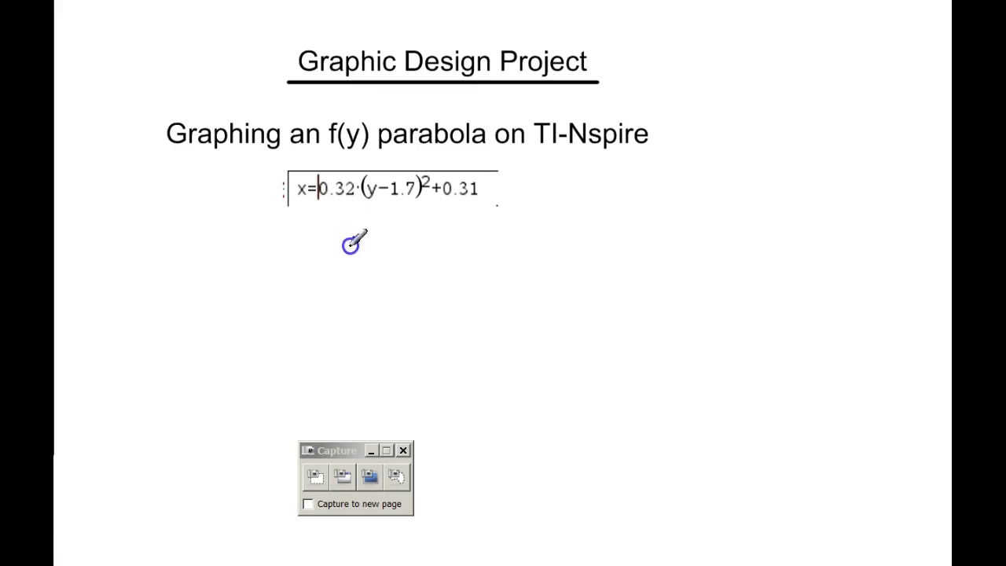
Handwrite x − .31 = .32(y − 1.7) in ink below the captured equation
mouse_move(335, 241)
left_mouse_down()
mouse_move(350, 269)
mouse_move(378, 255)
mouse_move(422, 253)
mouse_move(410, 284)
left_mouse_up()
left_click(397, 271)
mouse_move(444, 239)
left_mouse_down()
mouse_move(436, 279)
mouse_move(487, 246)
mouse_move(489, 261)
left_mouse_up()
left_click(521, 260)
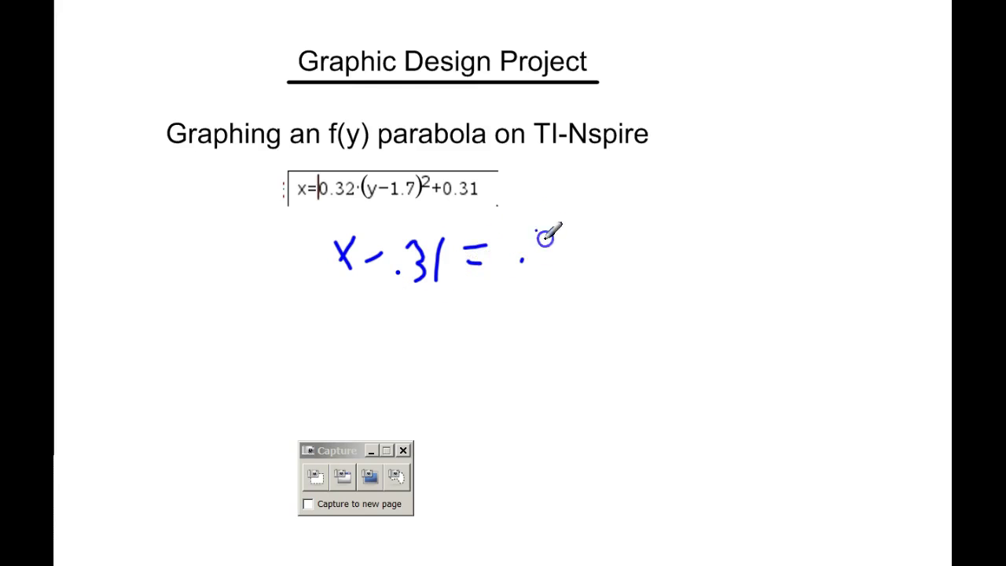
mouse_move(536, 234)
left_mouse_down()
mouse_move(548, 260)
mouse_move(581, 252)
left_mouse_up()
left_click_drag(606, 208, 607, 262)
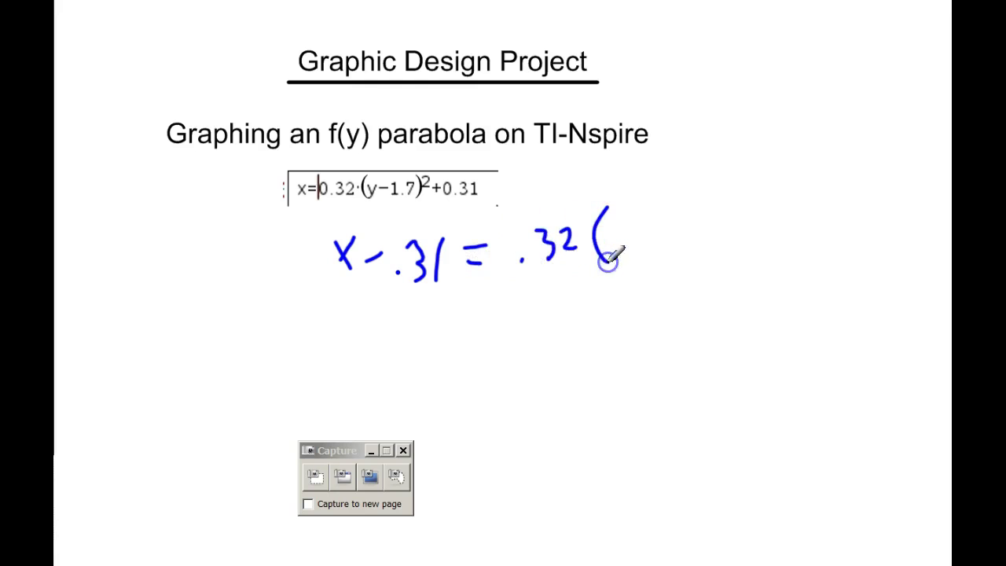
mouse_move(621, 229)
left_mouse_down()
mouse_move(634, 246)
mouse_move(622, 274)
left_mouse_up()
mouse_move(649, 238)
left_mouse_down()
mouse_move(671, 235)
mouse_move(678, 253)
mouse_move(712, 253)
left_mouse_up()
left_click(694, 251)
mouse_move(732, 206)
left_mouse_down()
mouse_move(730, 268)
mouse_move(771, 214)
left_mouse_up()
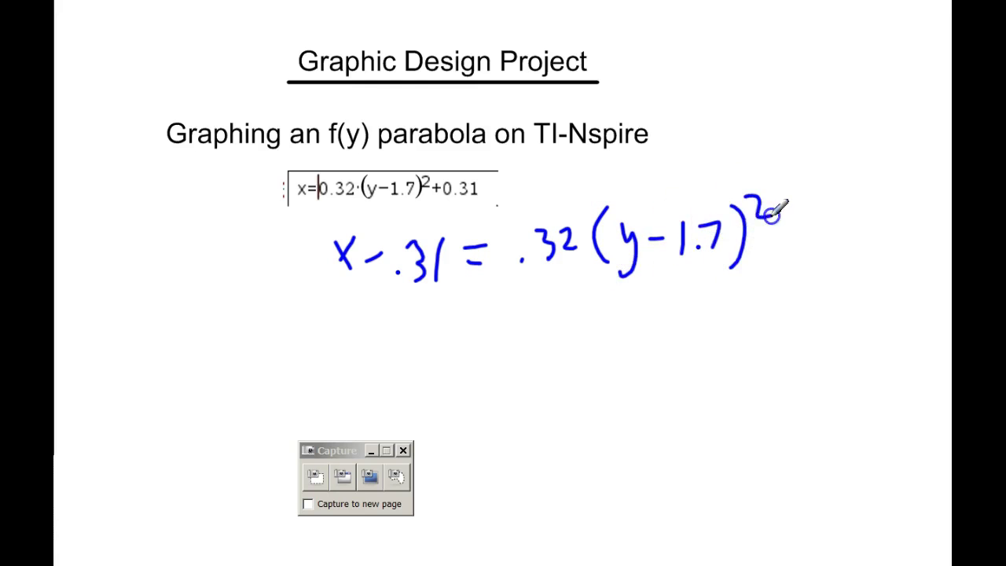
Add the squared exponent, divide both sides by .32, and cancel the .32 on the right
left_click_drag(520, 279, 684, 266)
left_click(572, 309)
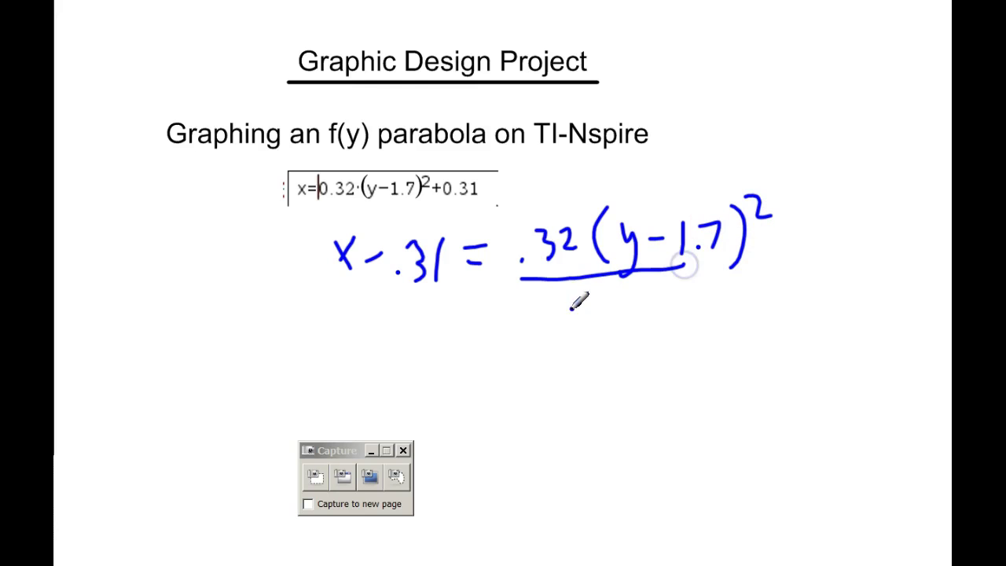
mouse_move(583, 287)
left_mouse_down()
mouse_move(602, 292)
mouse_move(595, 313)
mouse_move(635, 299)
mouse_move(636, 308)
left_mouse_up()
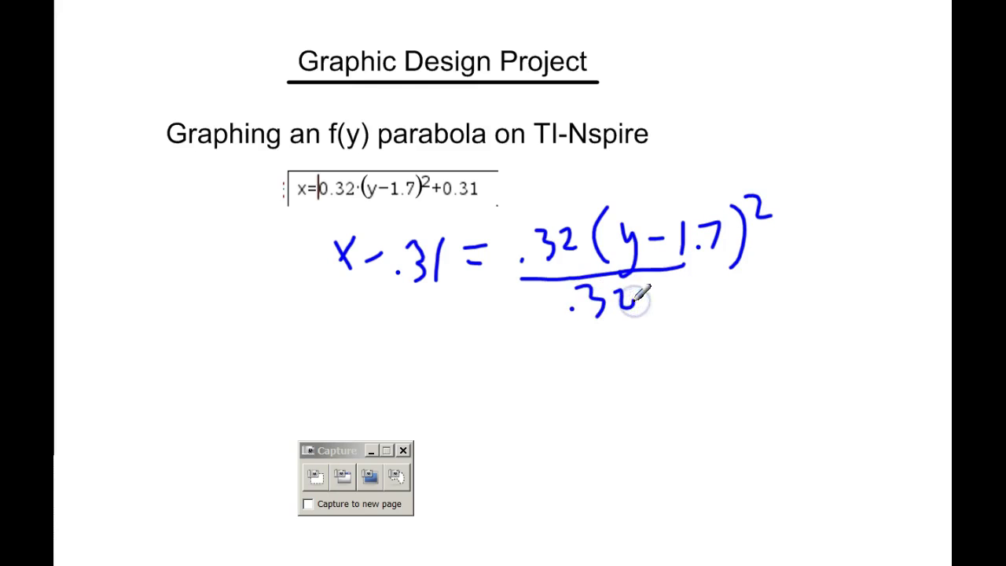
mouse_move(338, 288)
left_mouse_down()
mouse_move(444, 297)
mouse_move(398, 334)
mouse_move(449, 340)
left_mouse_up()
left_click(381, 326)
left_click(428, 314)
left_click_drag(522, 227, 633, 312)
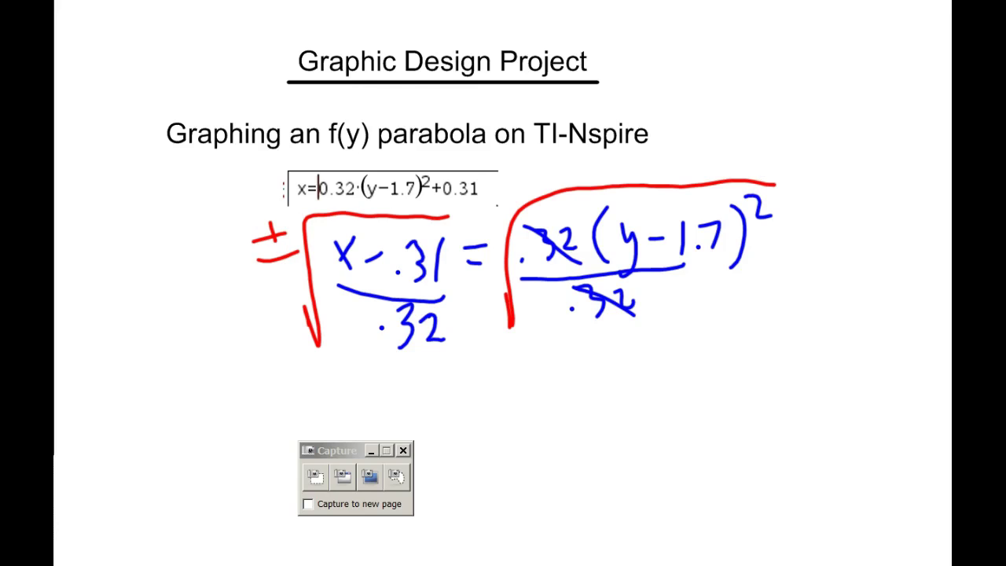
Close the capture toolbar and handwrite 1.7 ± √((x−.31)/.32) = y, crossing out the right-side 1.7
left_click(371, 451)
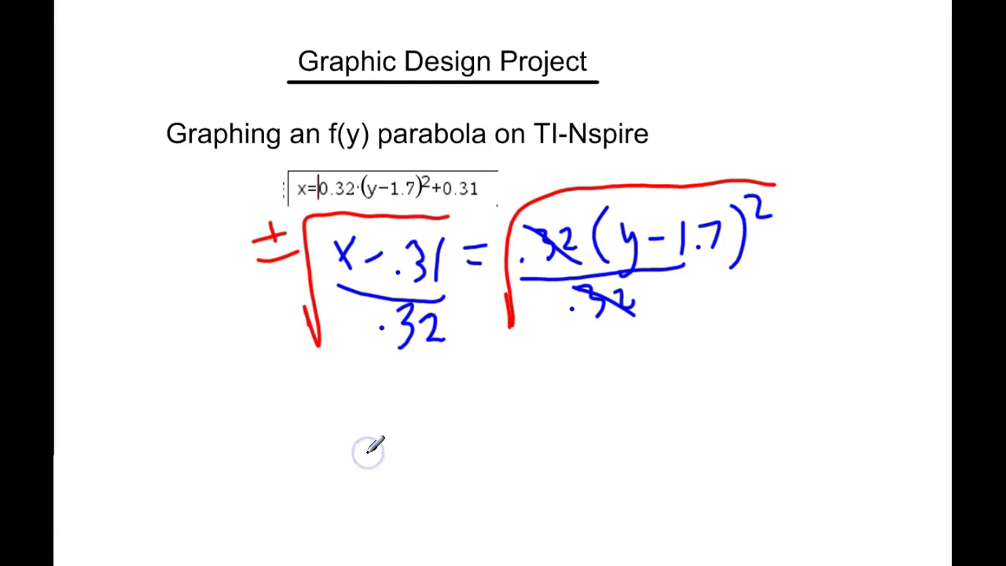
mouse_move(301, 381)
left_mouse_down()
mouse_move(301, 409)
mouse_move(314, 396)
left_mouse_up()
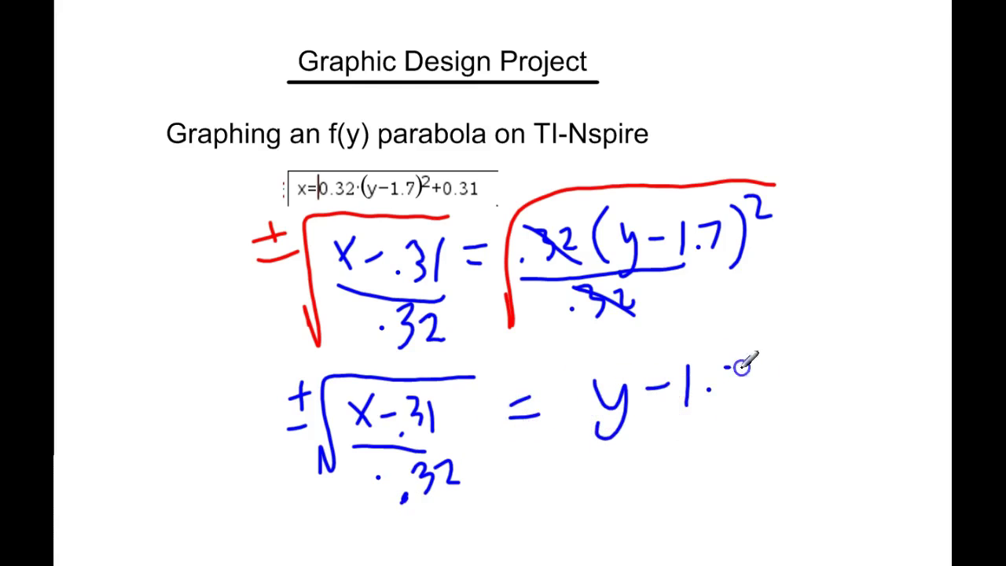
left_click_drag(741, 366, 730, 396)
left_click_drag(676, 368, 756, 414)
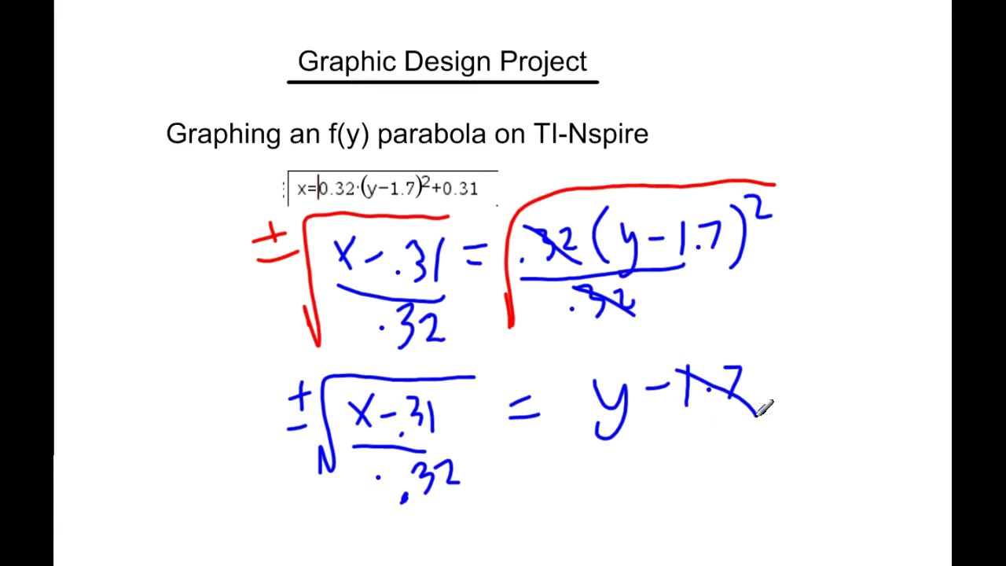
left_click_drag(204, 382, 207, 442)
left_click(230, 428)
left_click_drag(240, 386, 253, 425)
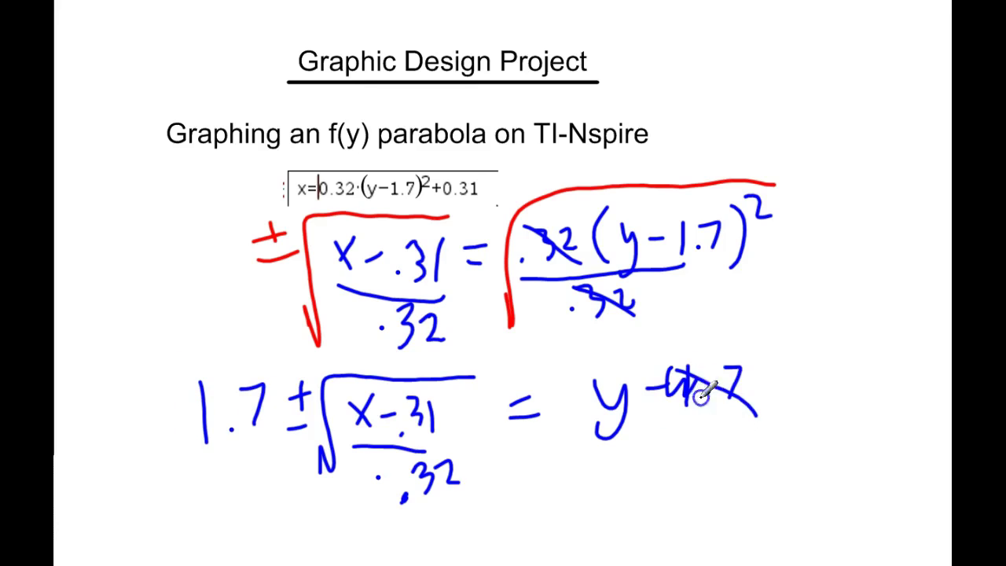
left_click_drag(701, 398, 762, 399)
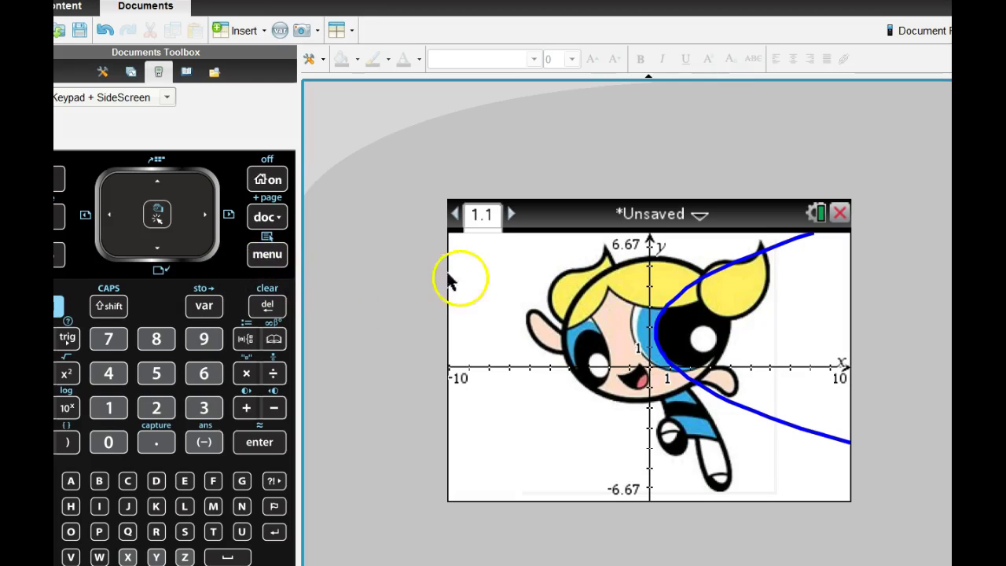
Graph f1(x)=1.7+√((x−.31)/.32), delete the original parabola, and move the f1 label lower left
double_click(711, 397)
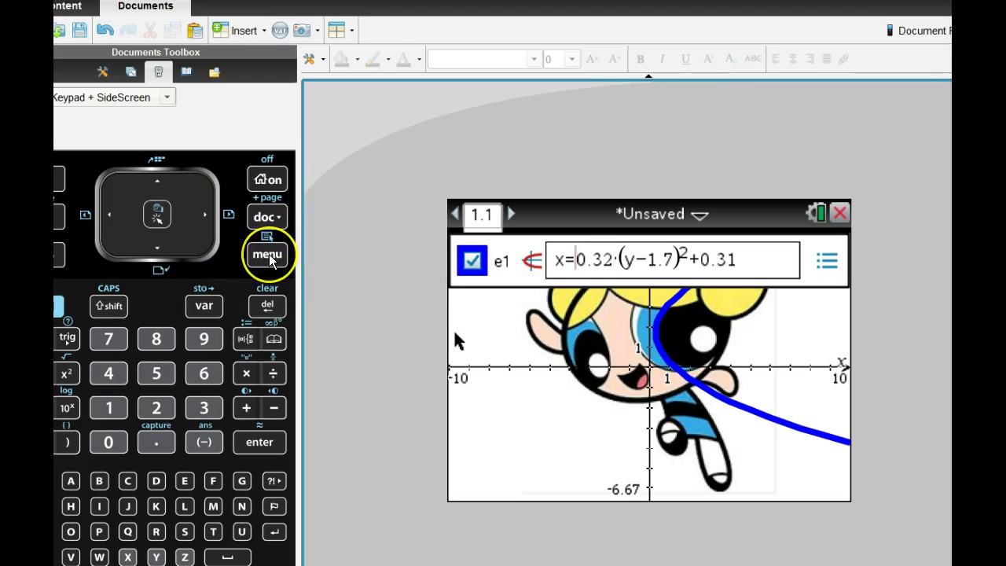
left_click(267, 256)
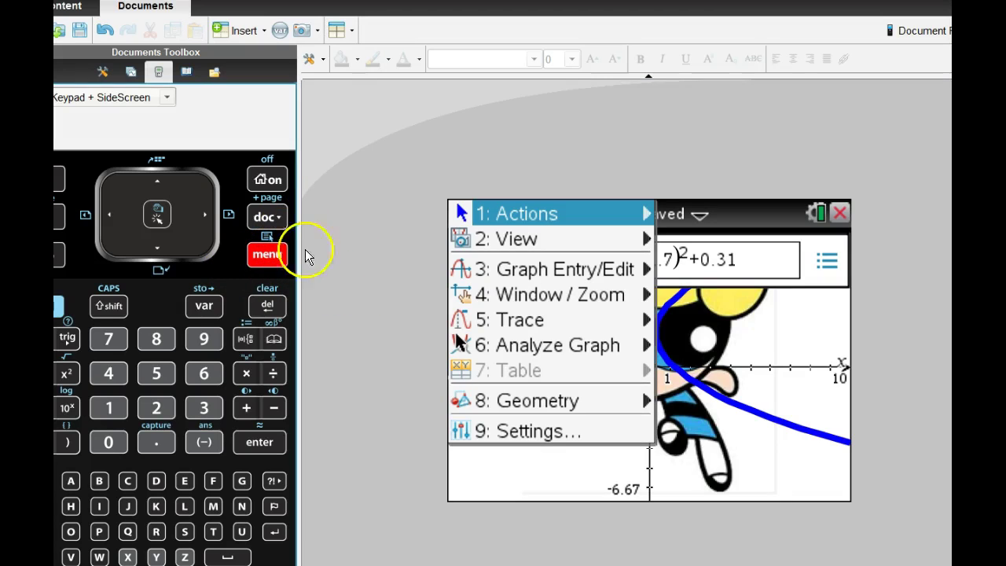
mouse_move(493, 271)
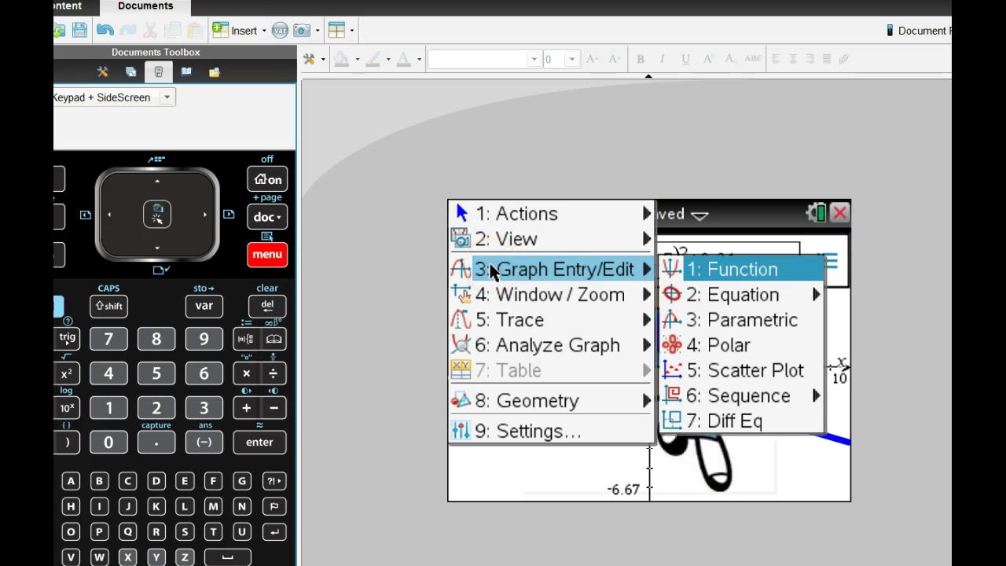
left_click(687, 267)
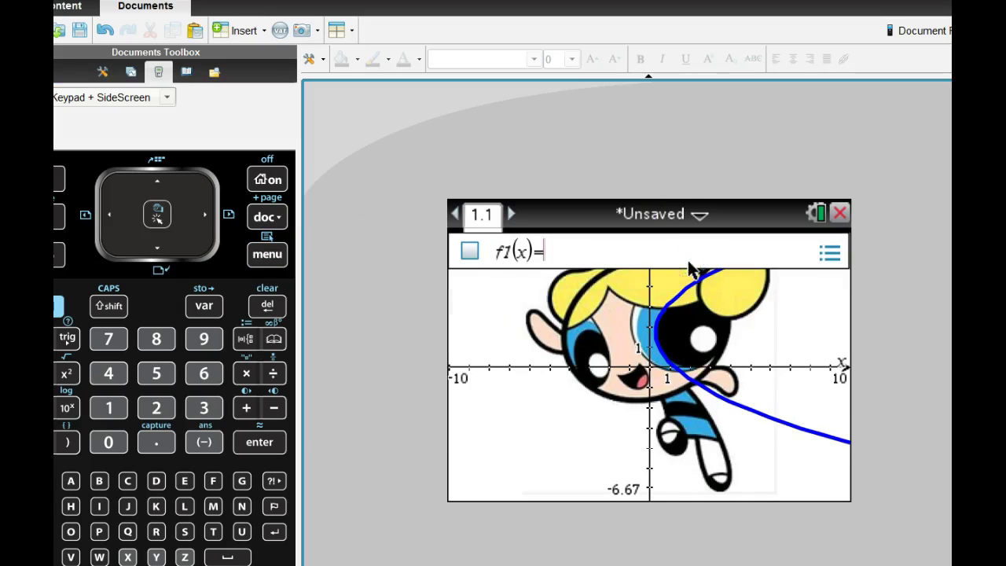
type("1.7+√((x-.31)/.32)")
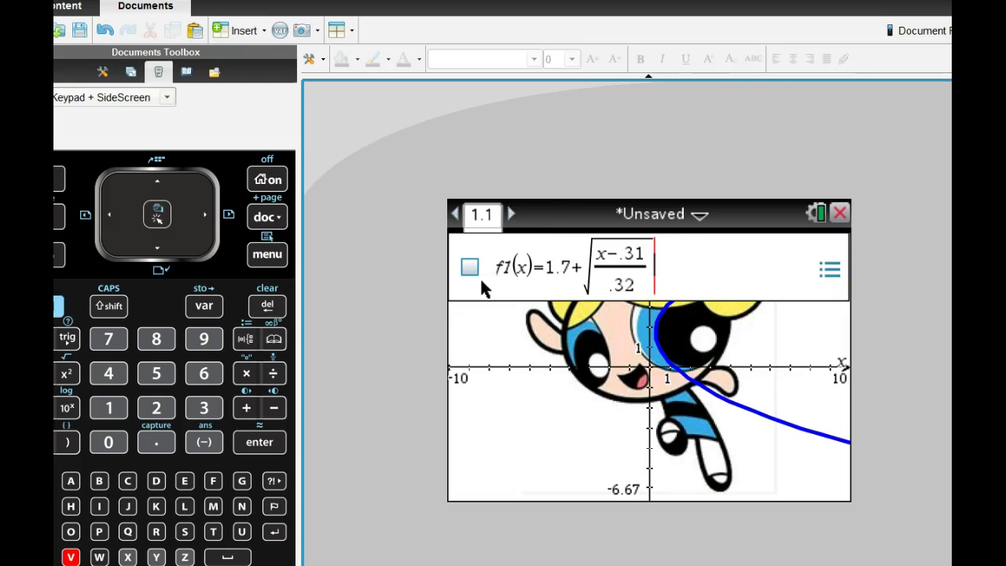
key("Return")
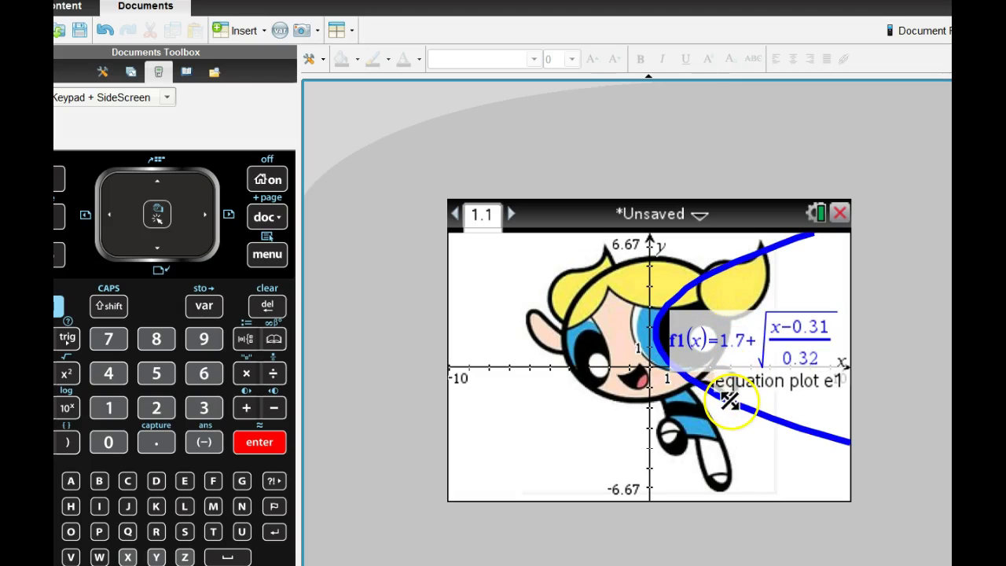
key("Delete")
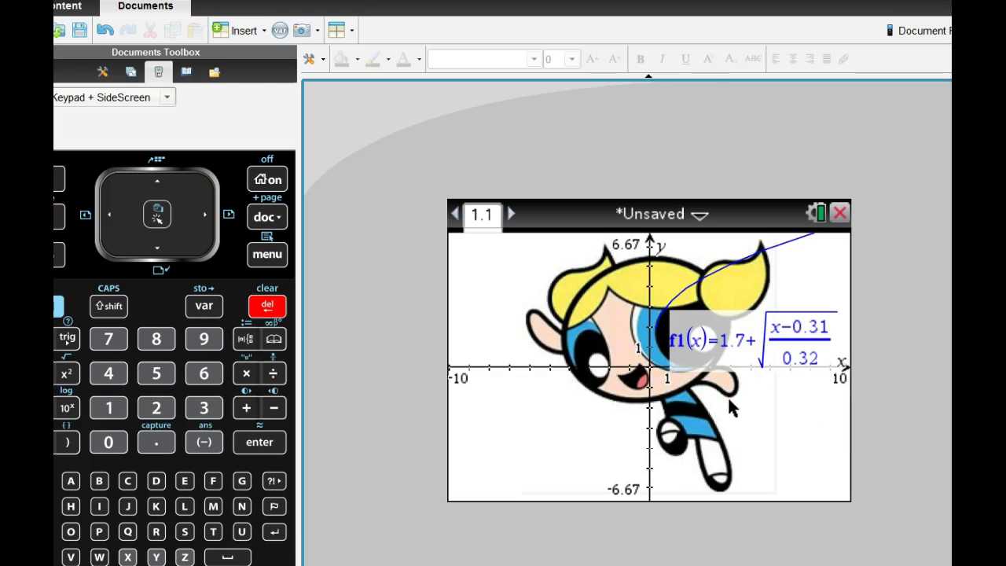
left_click_drag(741, 341, 537, 466)
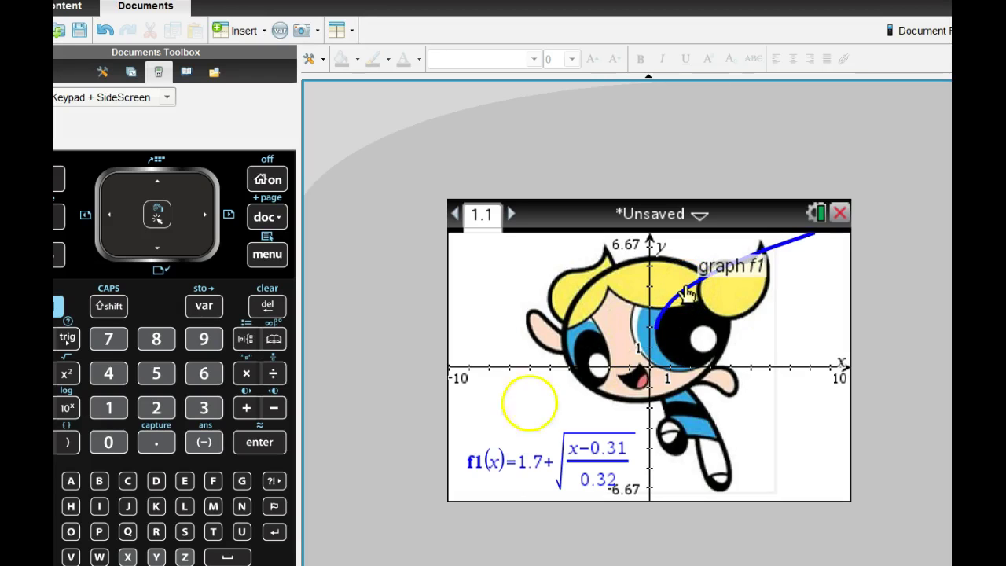
Hide the f1(x)=1.7+√((x−0.31)/0.32) label and thicken that curve to medium line weight
right_click(528, 455)
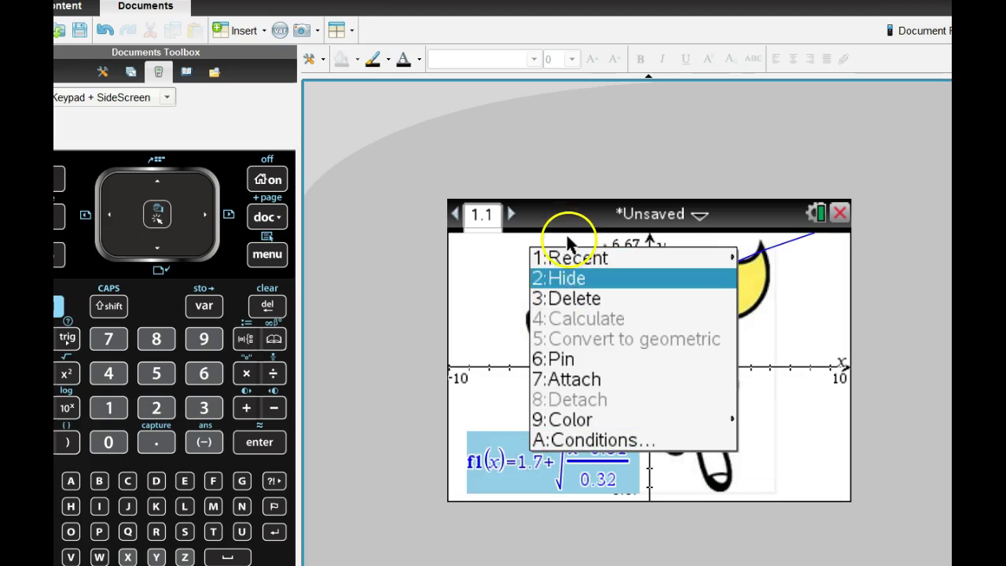
left_click(561, 278)
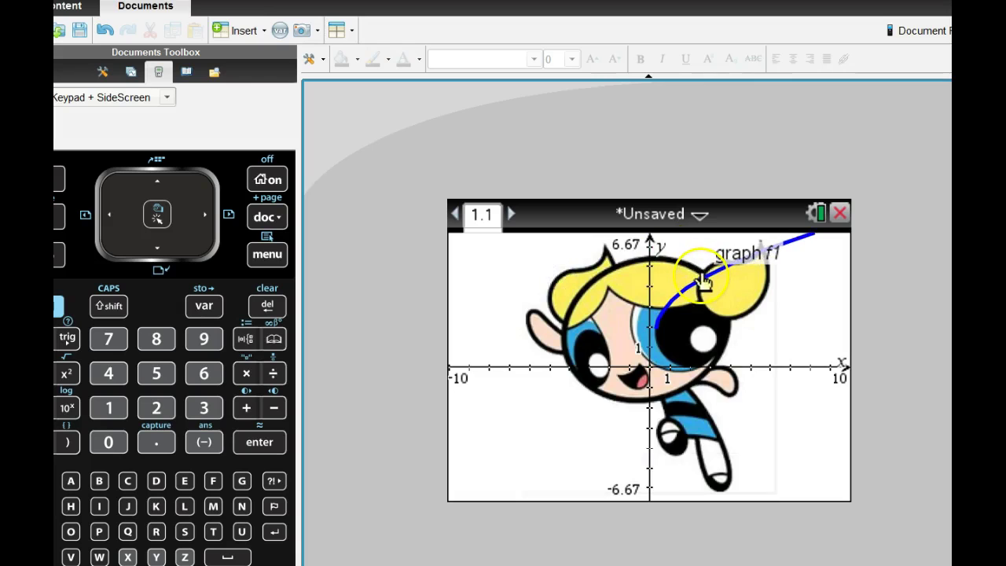
right_click(702, 283)
left_click(680, 279)
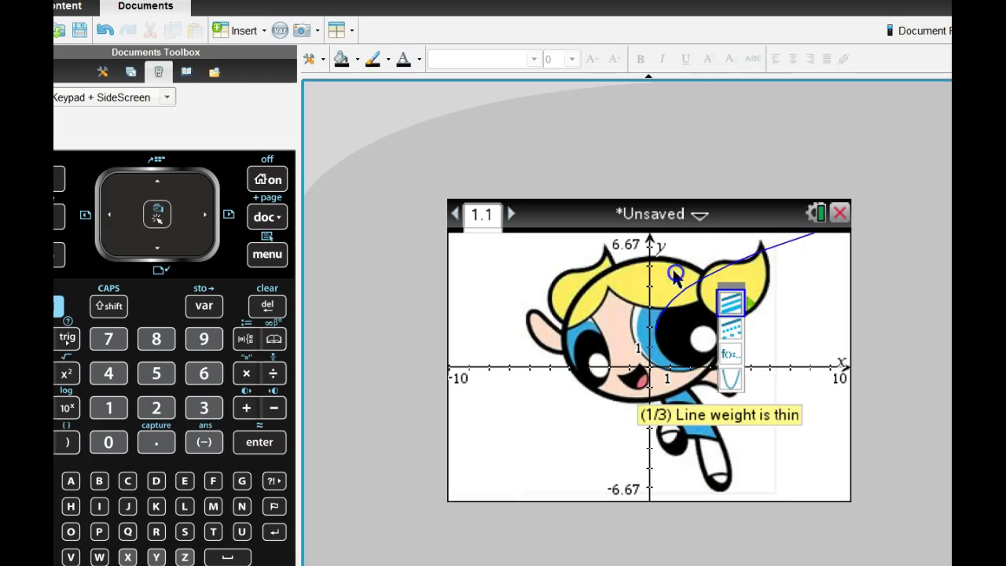
key("Right")
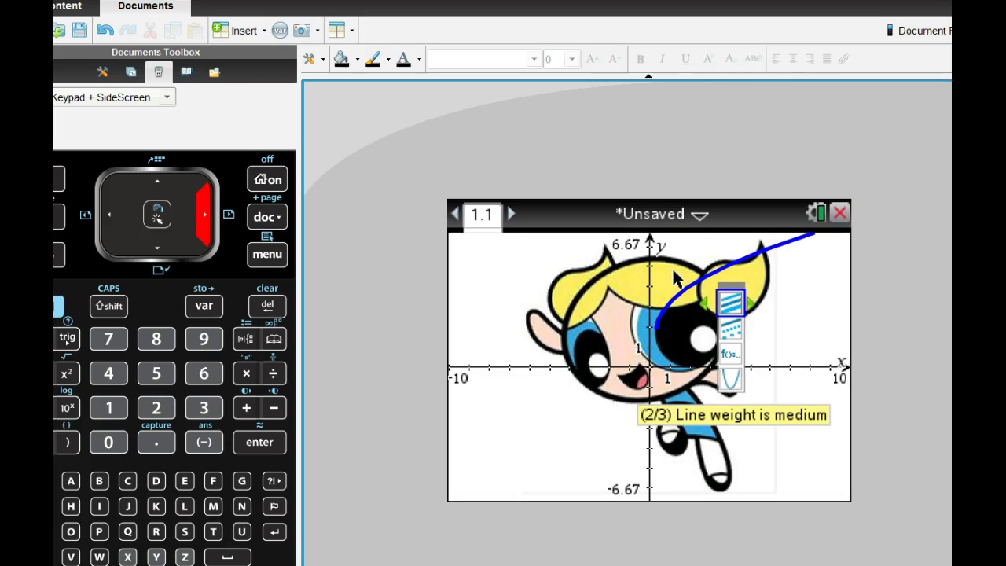
key("Return")
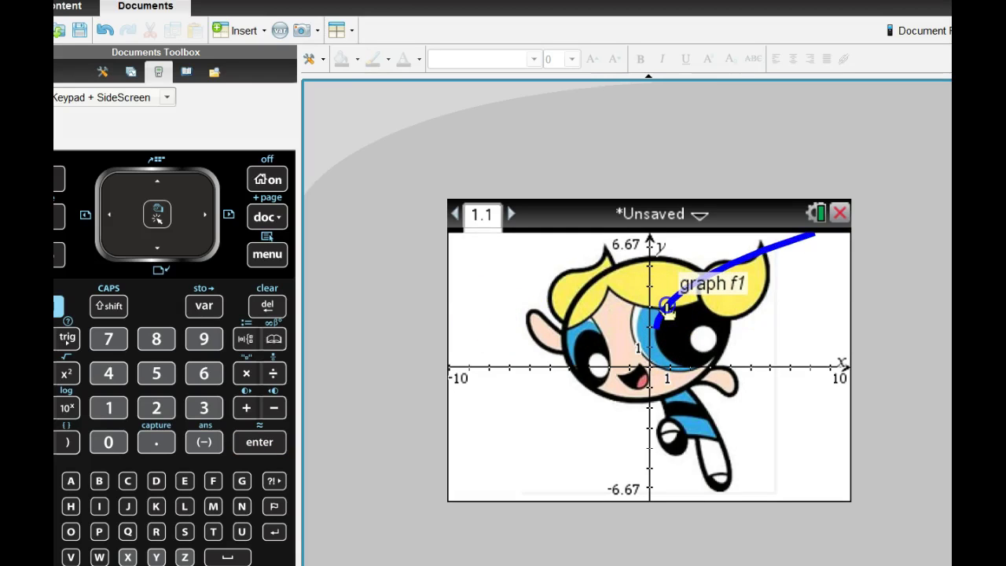
Add an x<1 condition to f1 and graph the restricted curve
double_click(666, 309)
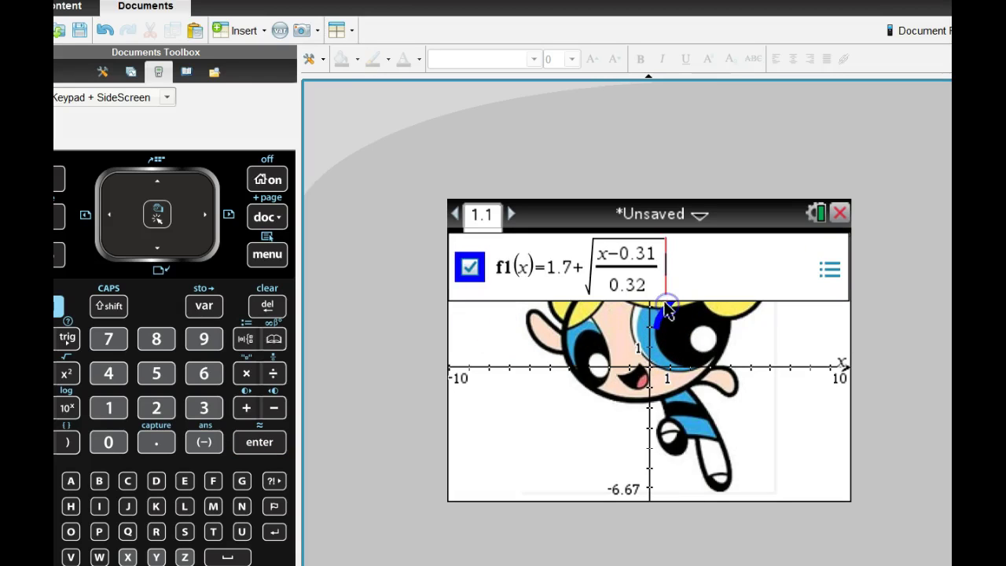
left_click(180, 354)
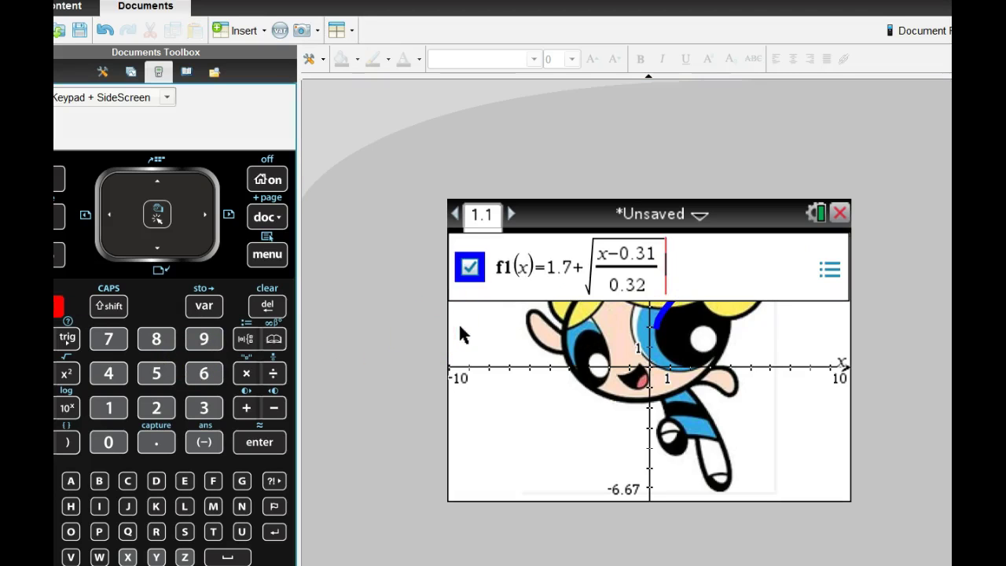
key("ctrl+equal")
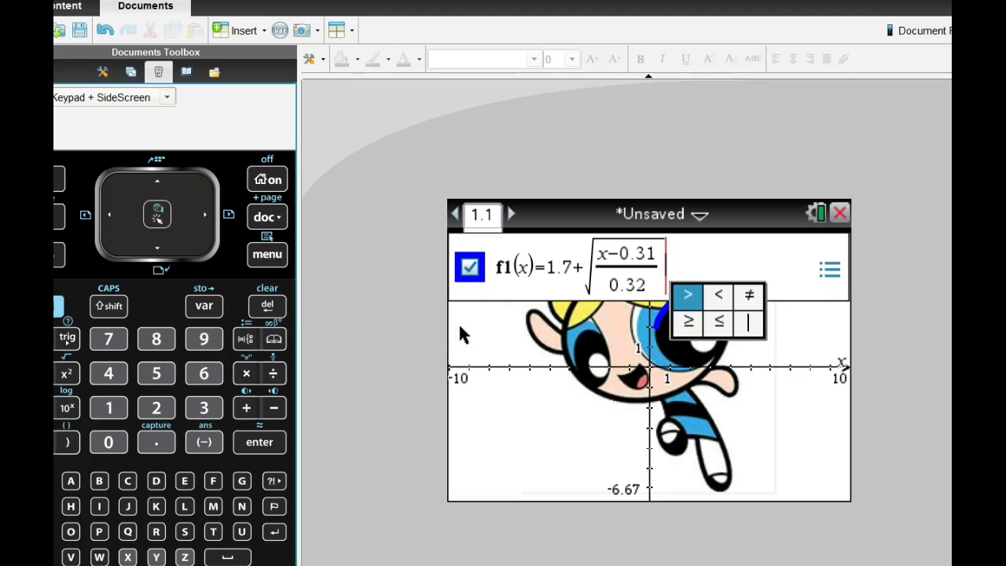
left_click(752, 324)
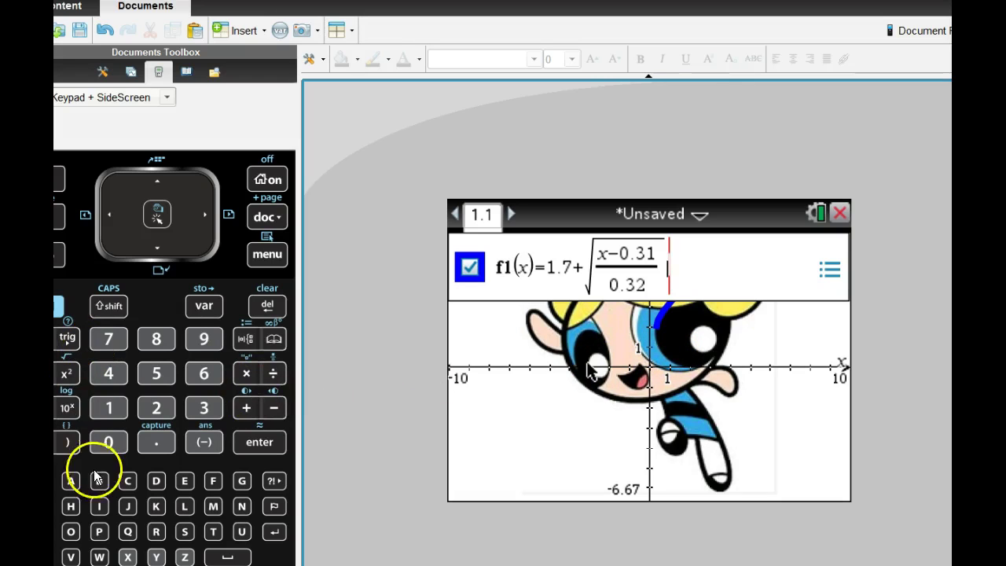
left_click(128, 556)
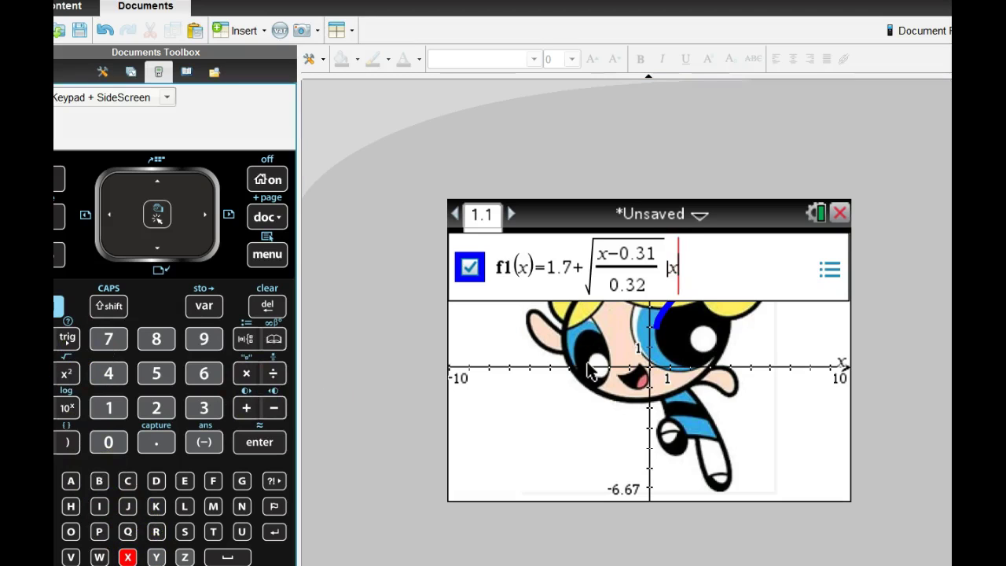
key("ctrl")
key("equal")
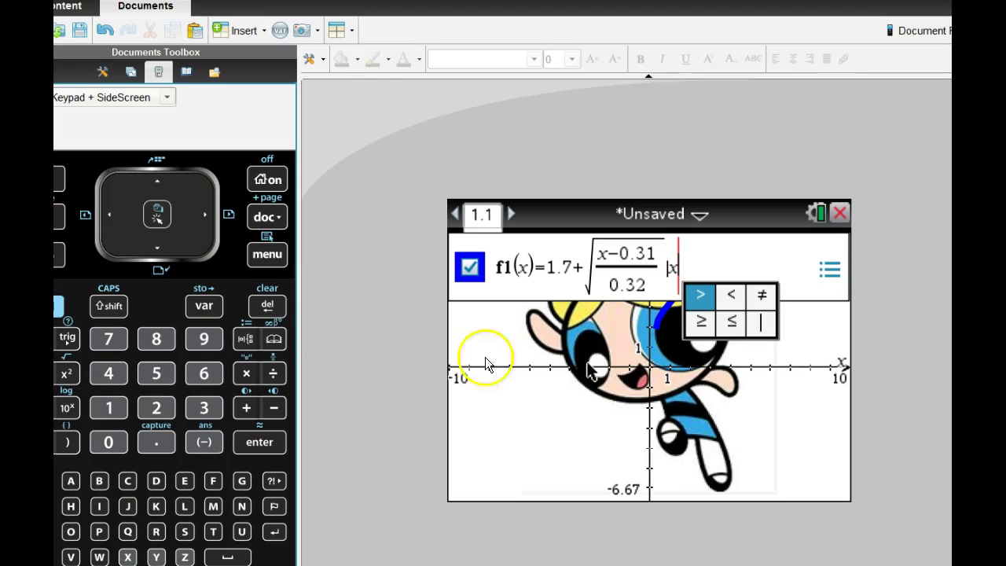
left_click(727, 300)
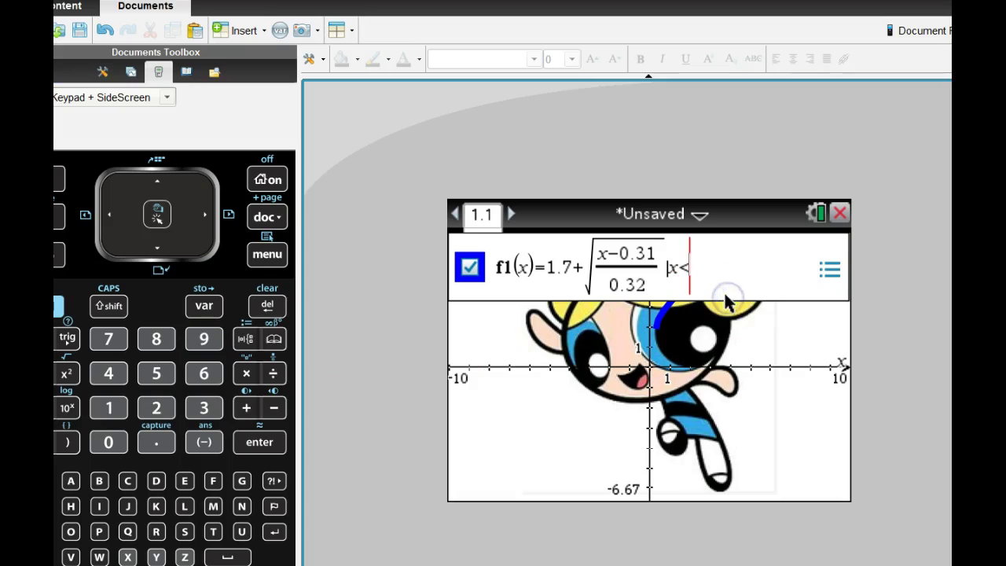
left_click(108, 408)
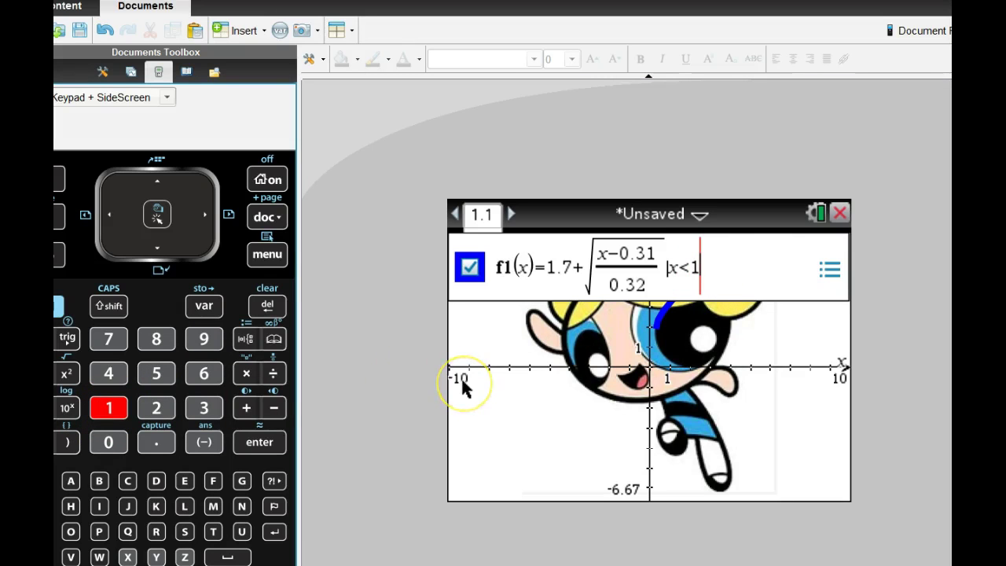
key("Return")
left_click(675, 318)
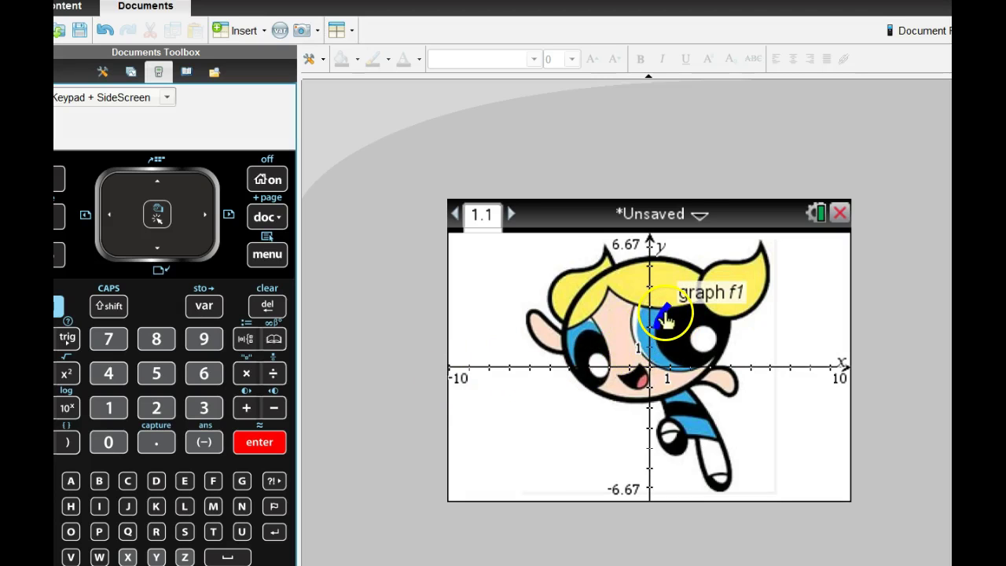
Change f1's condition bound from 1 to 0.8 and regraph it
double_click(667, 314)
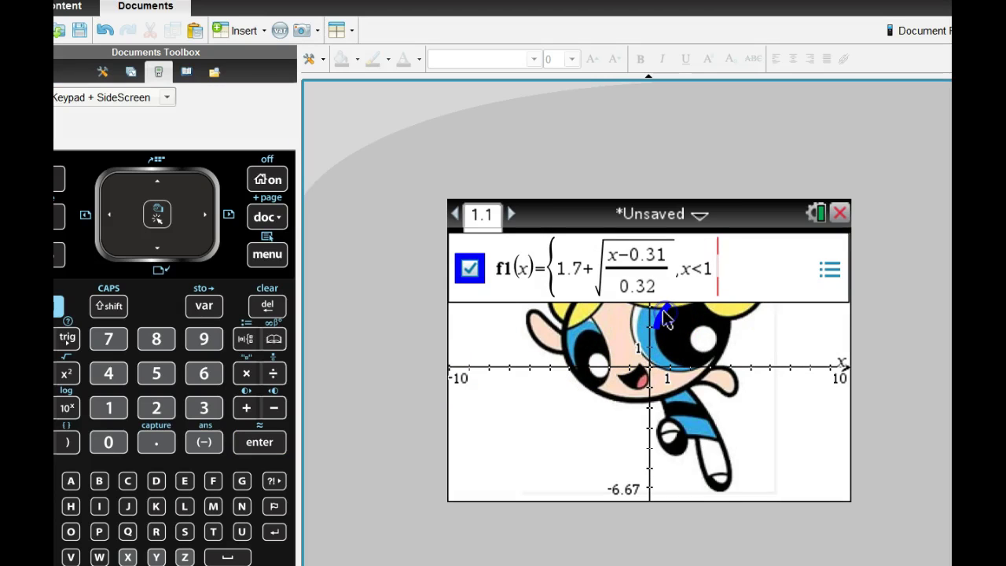
left_click(709, 270)
key("BackSpace")
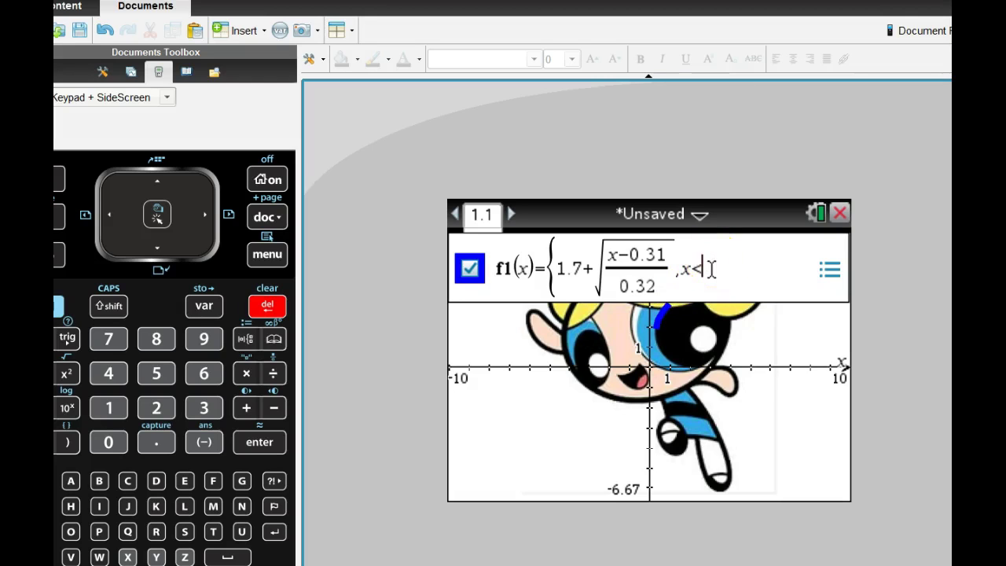
type(".8")
key("Return")
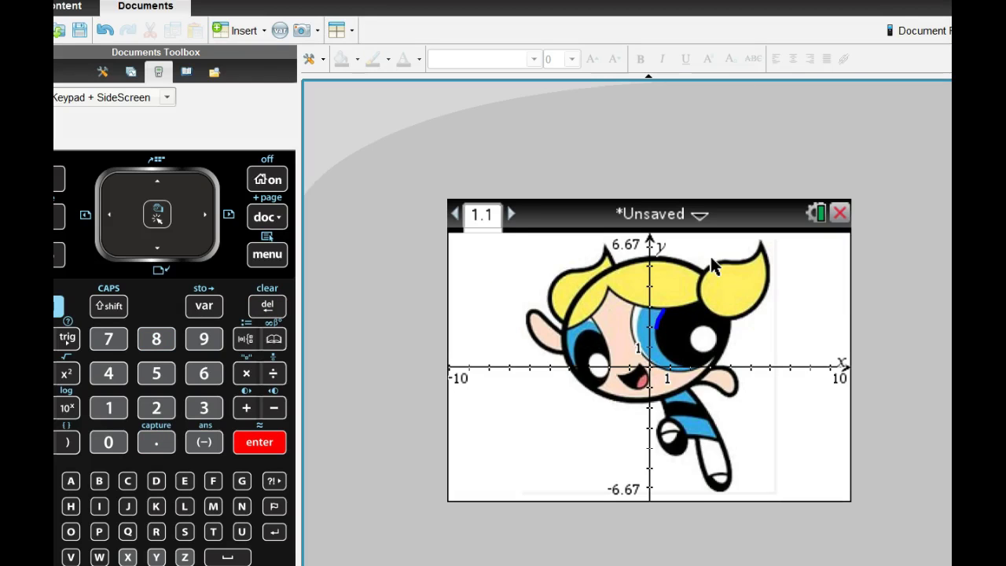
left_click(670, 319)
Define f2 as 1.7−√((x−0.31)/0.32) from the pasted root expression, with the plus changed to minus
key("ctrl+g")
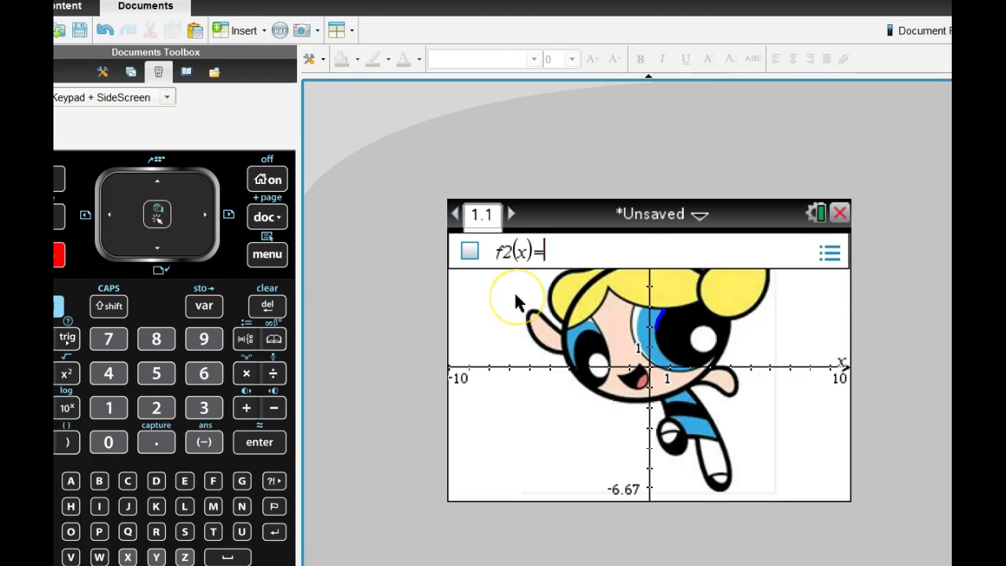
type("1.7+sqrt((x-.31)/.32)")
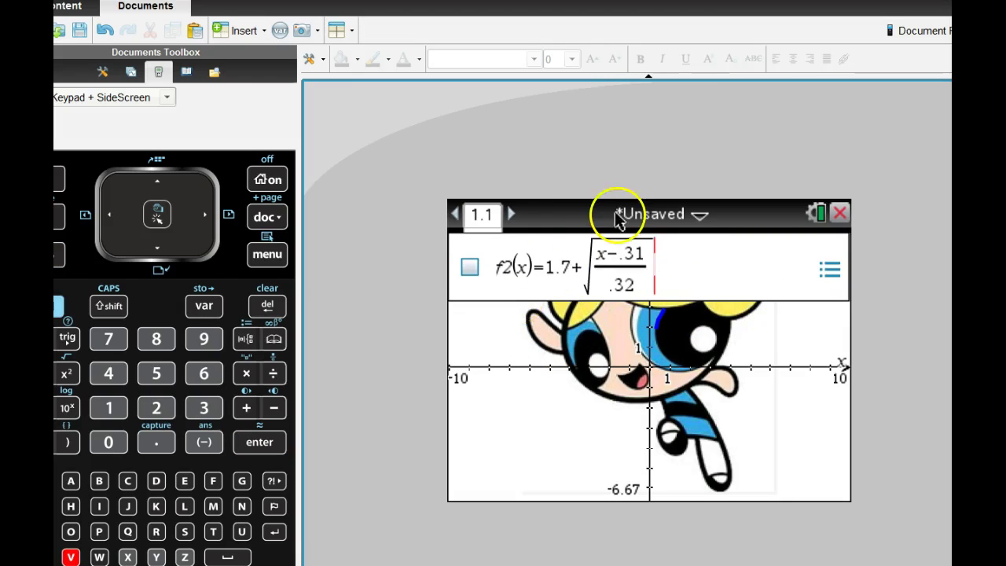
left_click(579, 267)
key("BackSpace")
type("-")
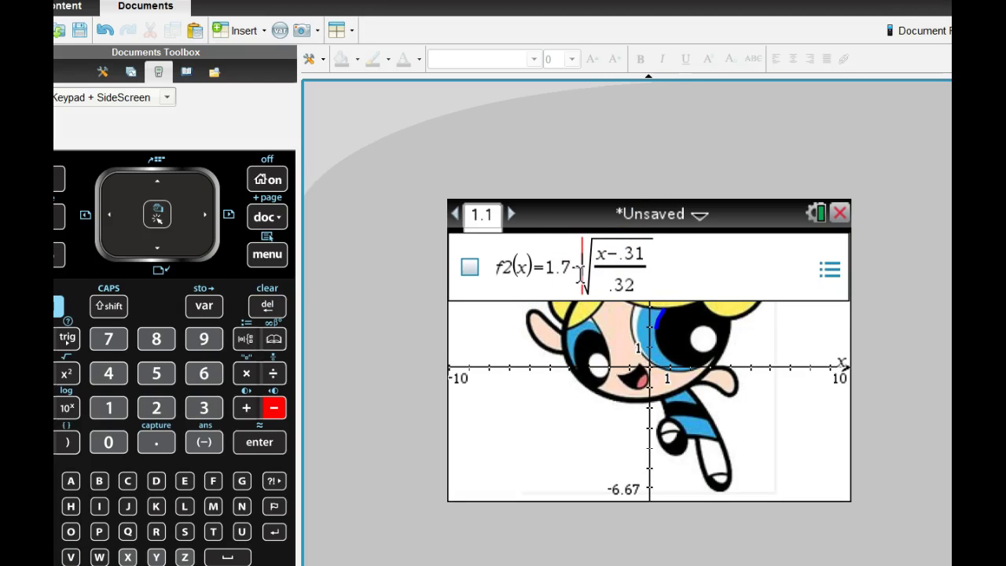
left_click(676, 275)
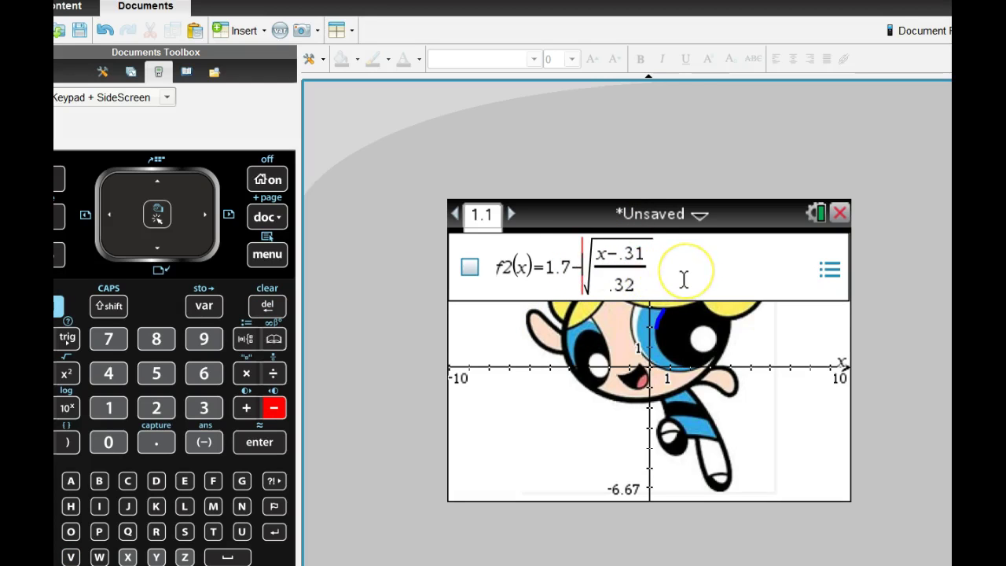
key("Return")
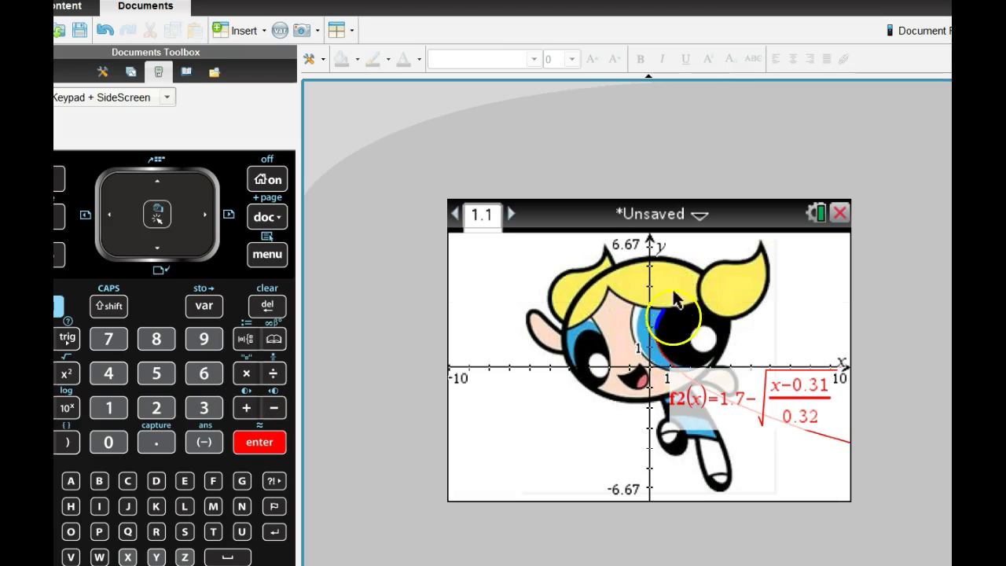
Add the condition |x<1.7 to f2 and regraph it
double_click(664, 360)
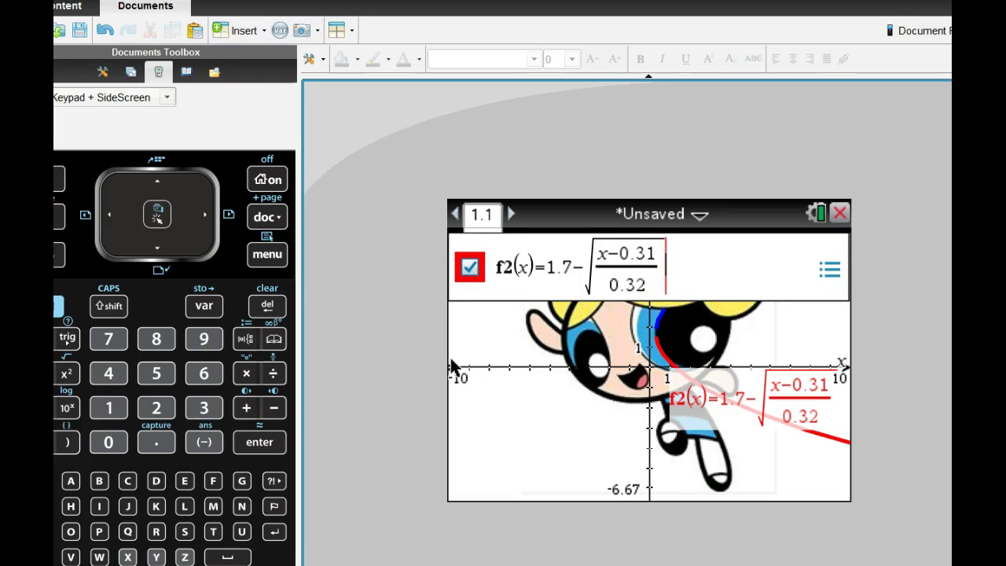
key("ctrl+equal")
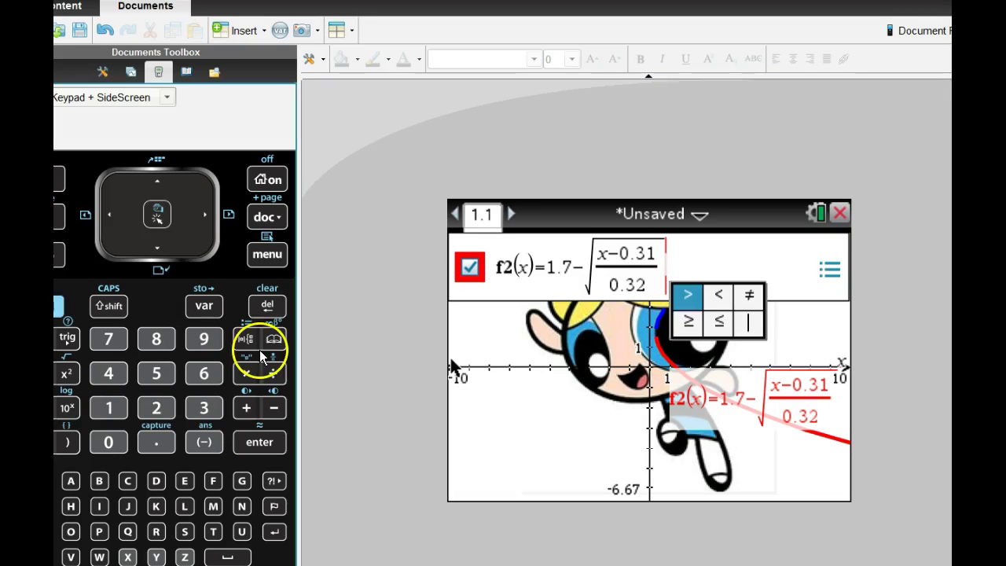
left_click(748, 322)
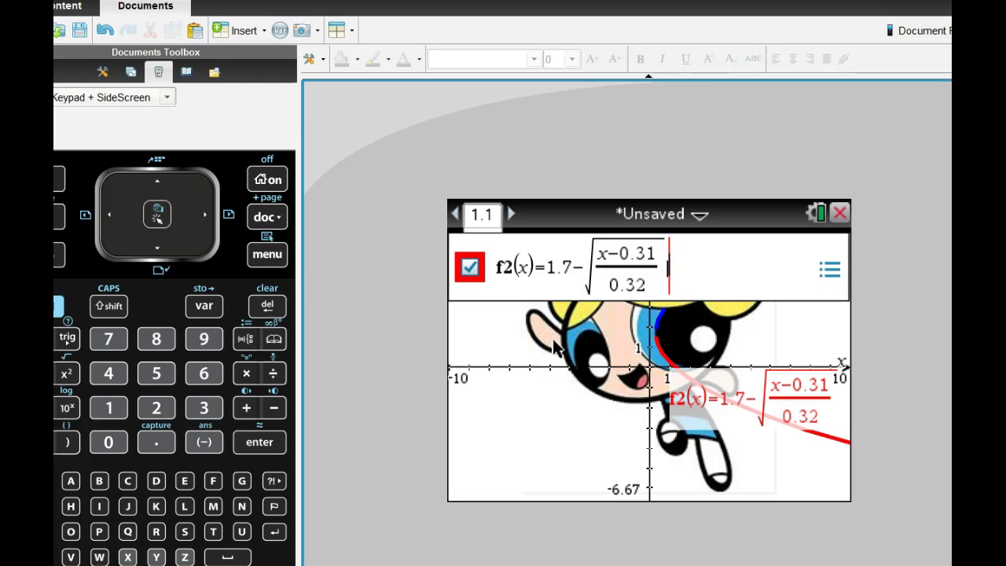
type("|x")
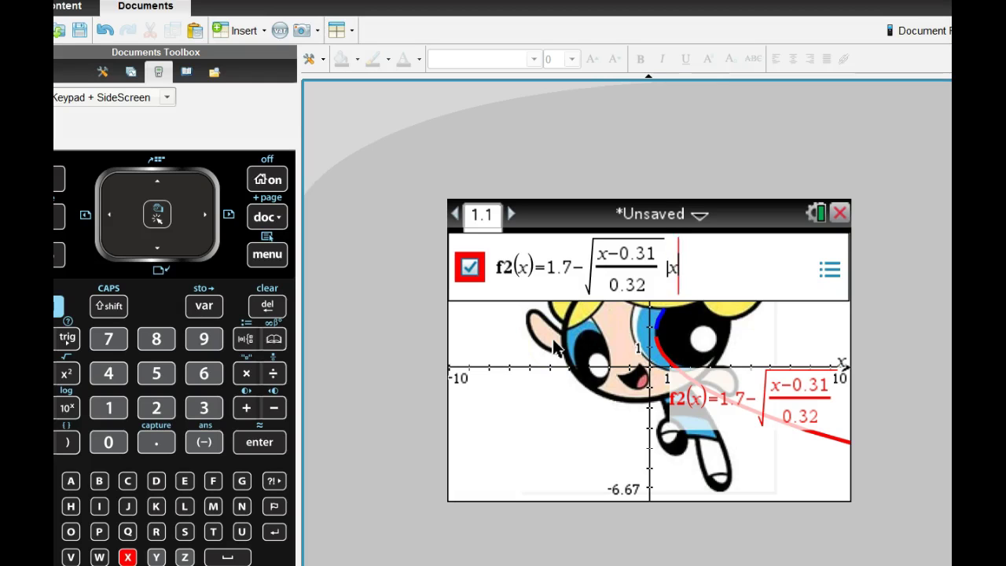
type("<1.7")
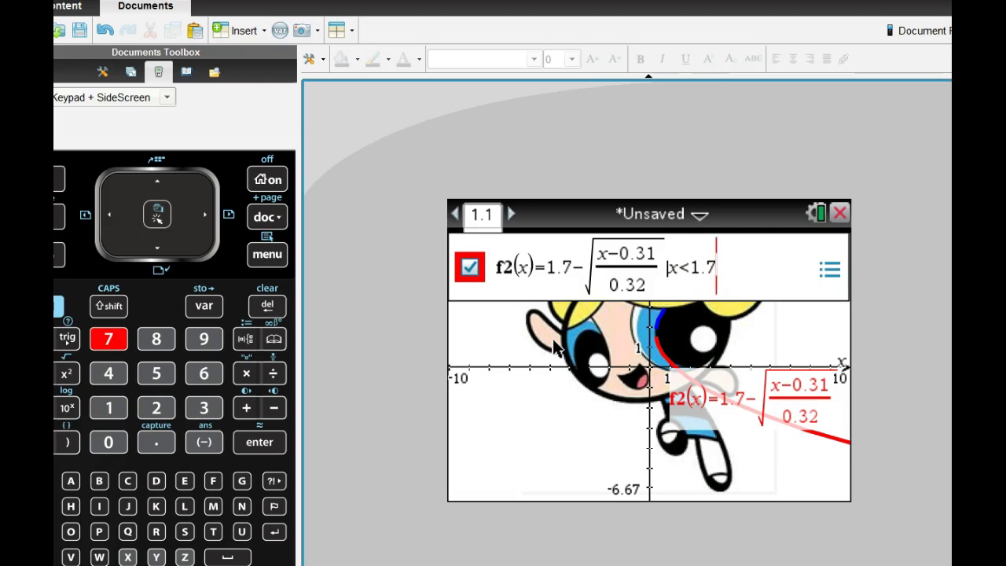
key("Return")
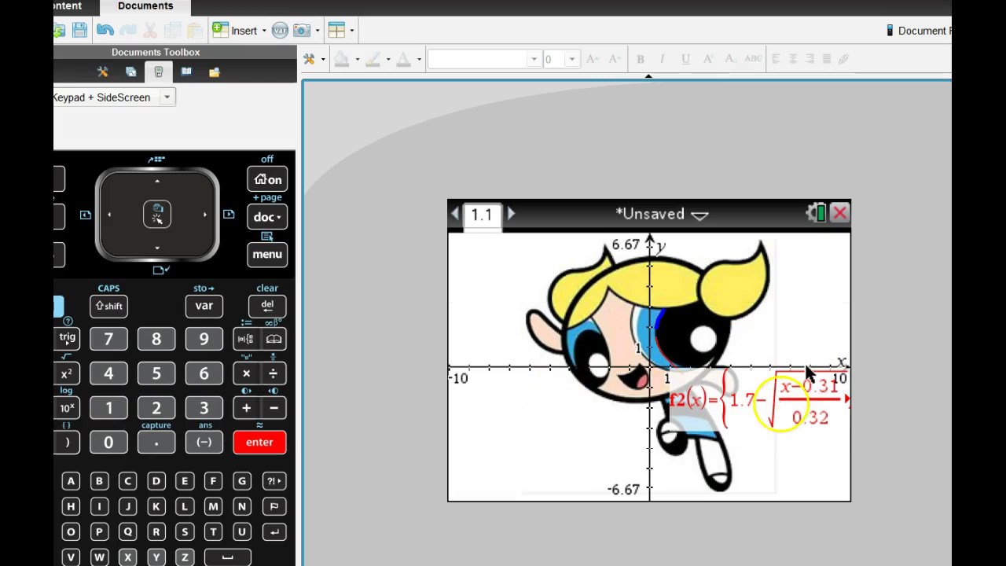
Move the f2 label off the eye and hide it
left_click_drag(776, 404, 590, 455)
right_click(586, 454)
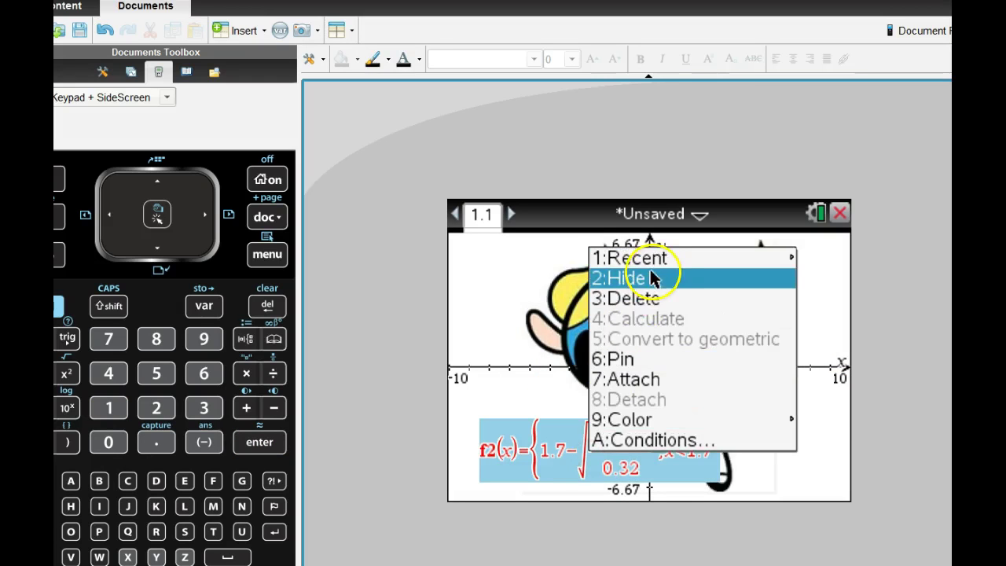
left_click(644, 276)
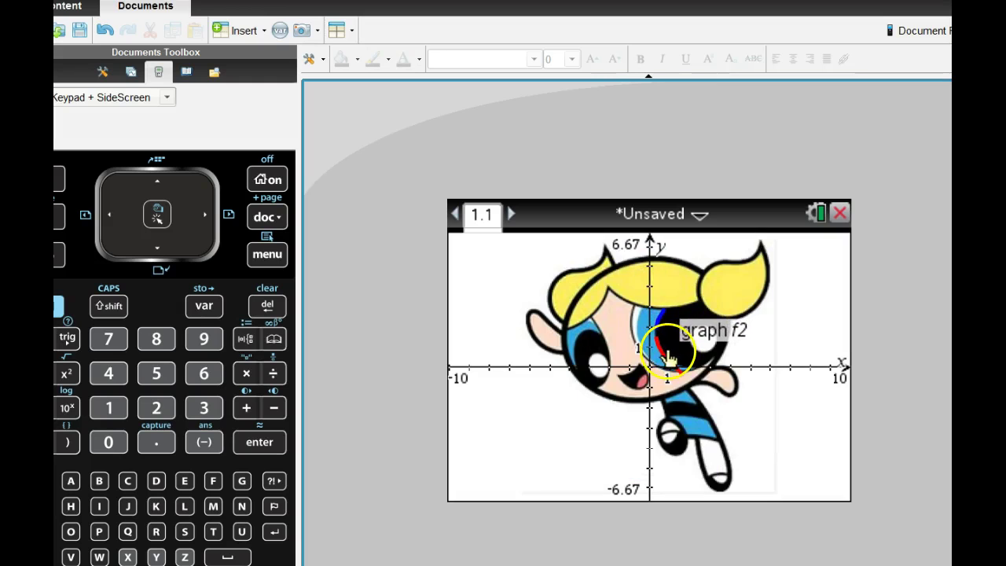
Set the f2 curve's line weight to medium
right_click(678, 339)
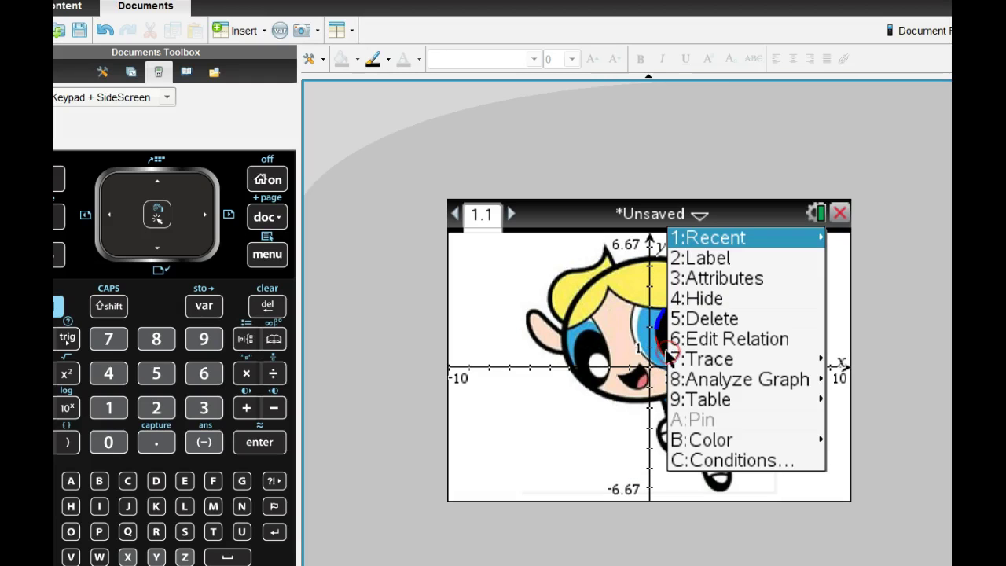
left_click(689, 279)
key("Right")
key("Return")
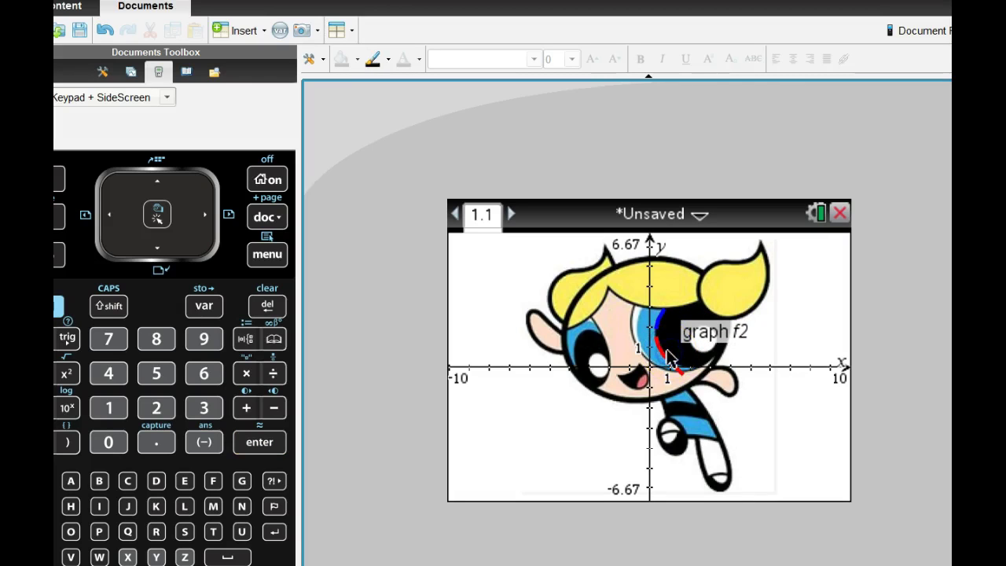
Change the f2 curve's line colour to blue
right_click(668, 358)
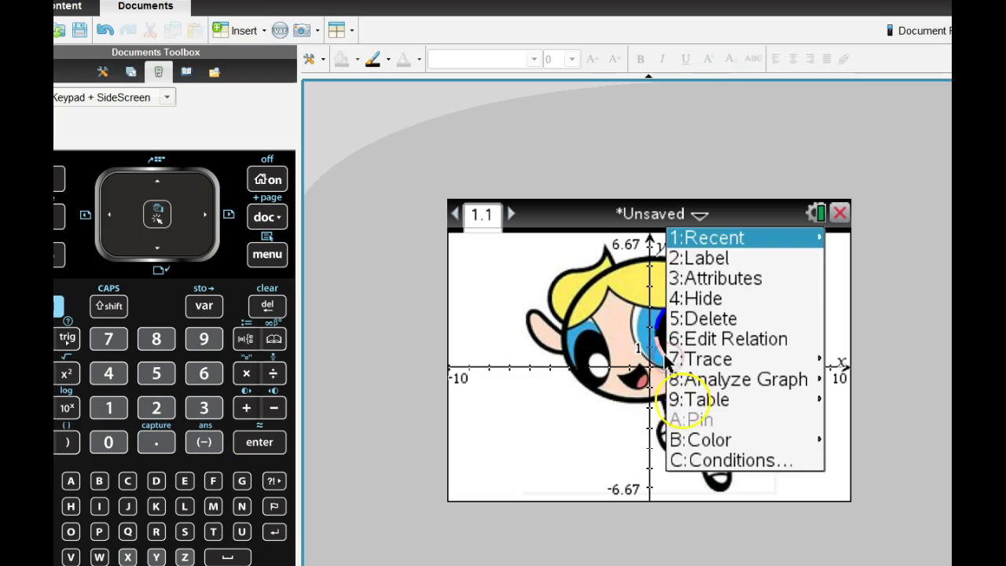
mouse_move(688, 436)
left_click(654, 440)
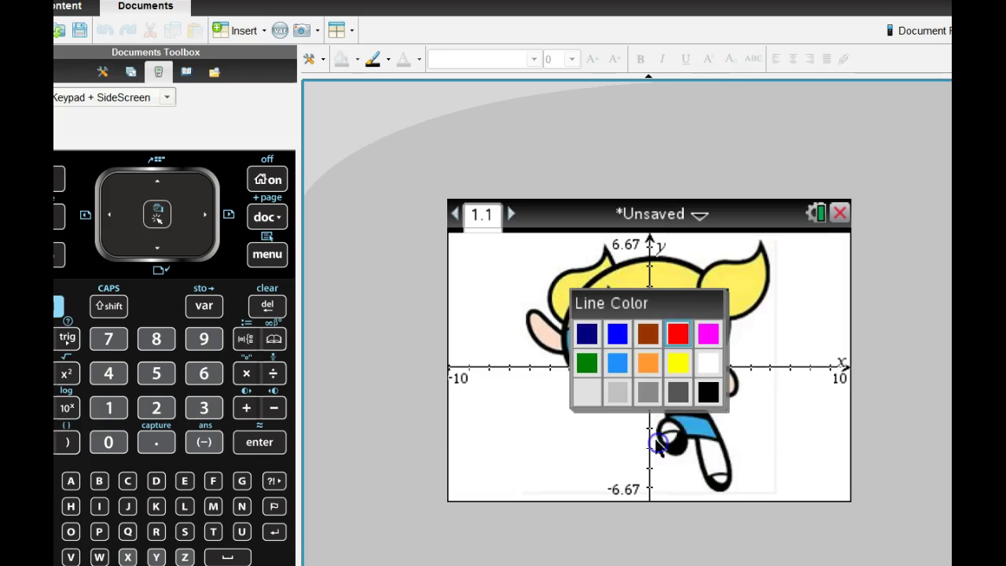
left_click(618, 335)
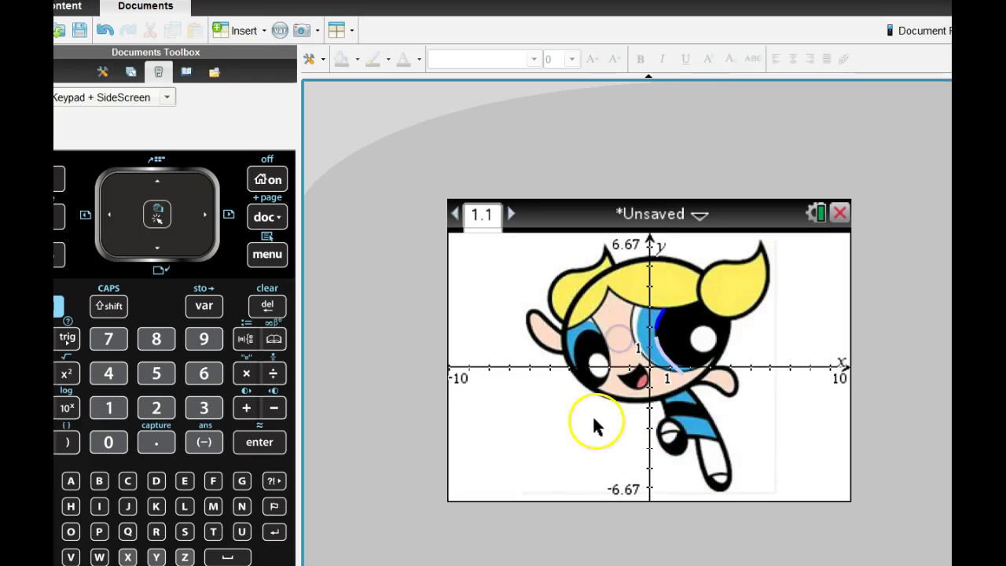
double_click(682, 369)
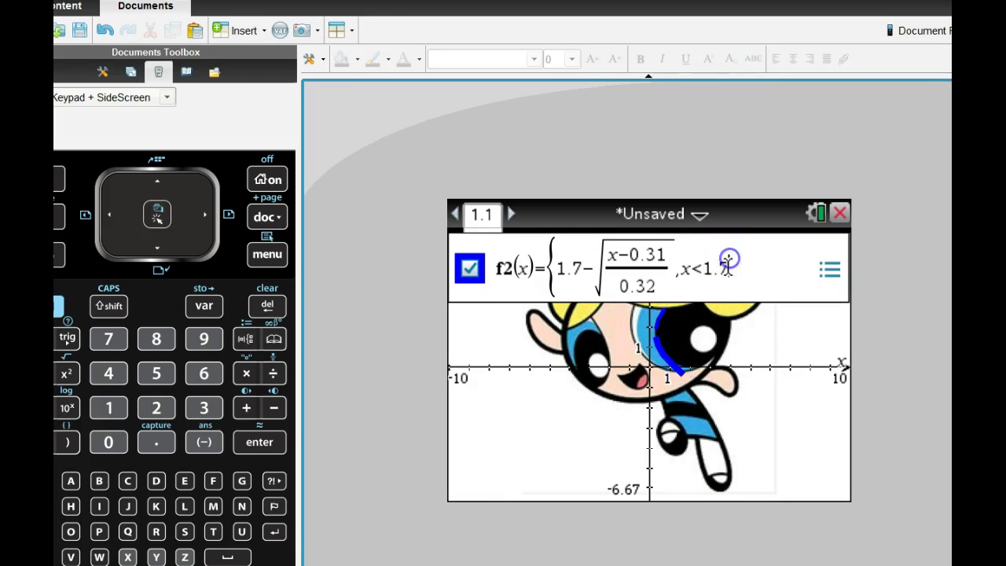
Change f2's limit from x<1.7 to x<1.4
key("BackSpace")
type("4")
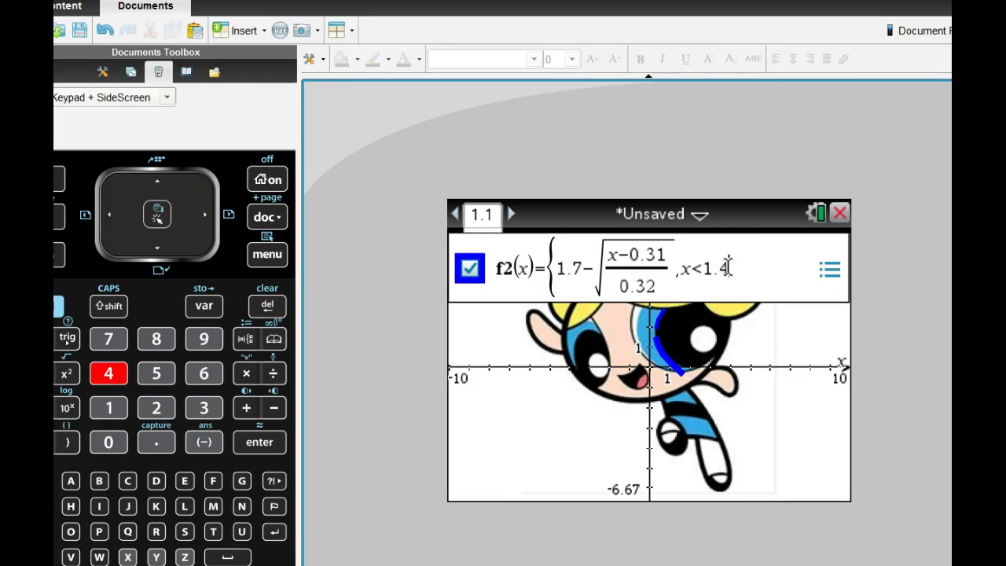
key("Return")
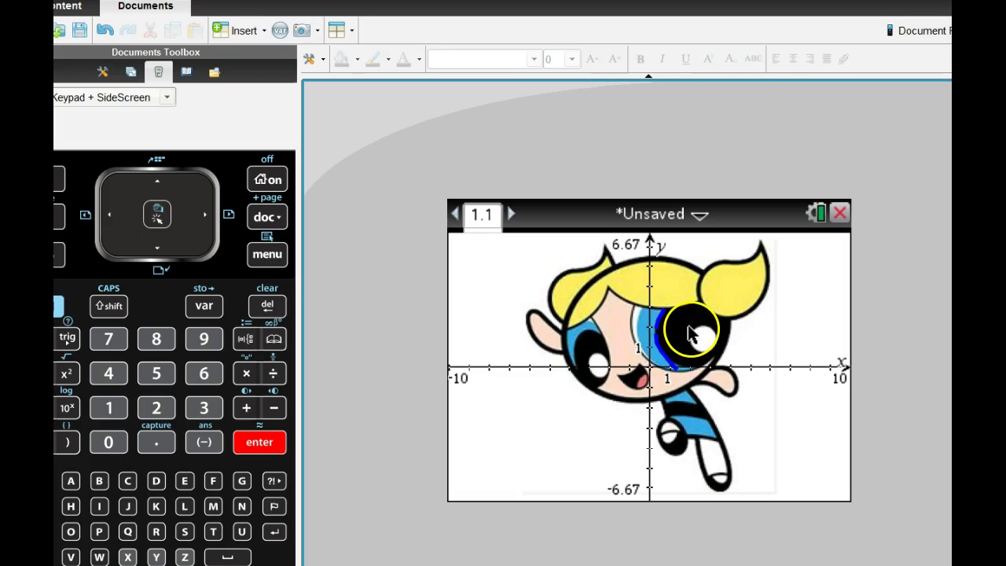
Tighten f2's limit further to x<1.25
left_click(670, 360)
left_click(670, 359)
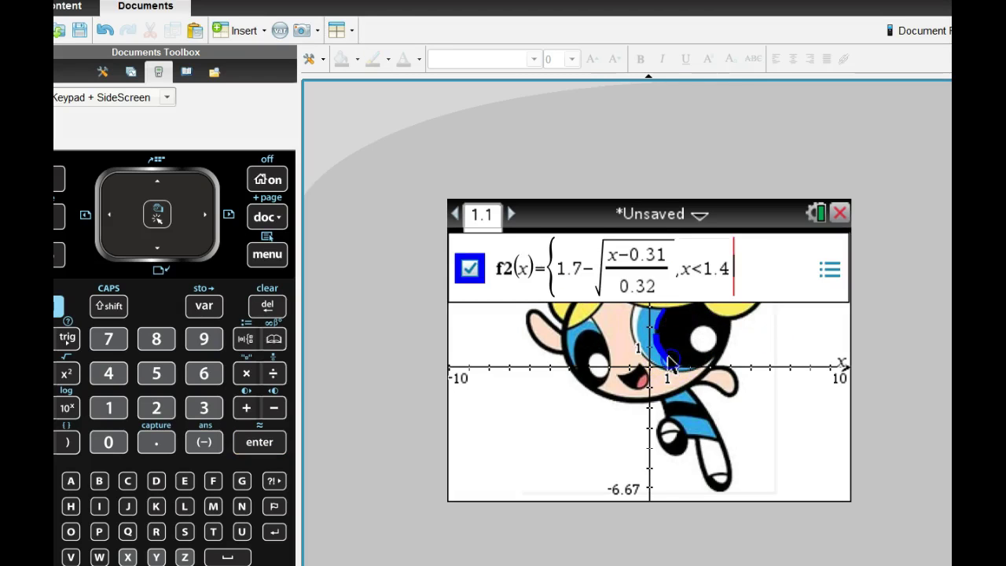
left_click(730, 271)
key("BackSpace")
type("25")
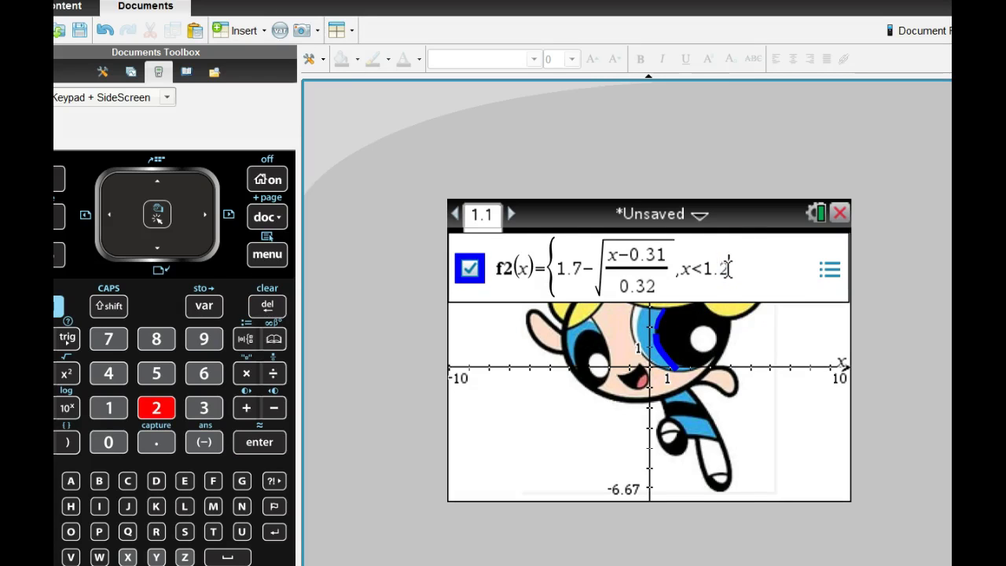
key("Return")
Settle f2's limit at x<1.2 so both blue arcs meet on the eye
left_click(691, 318)
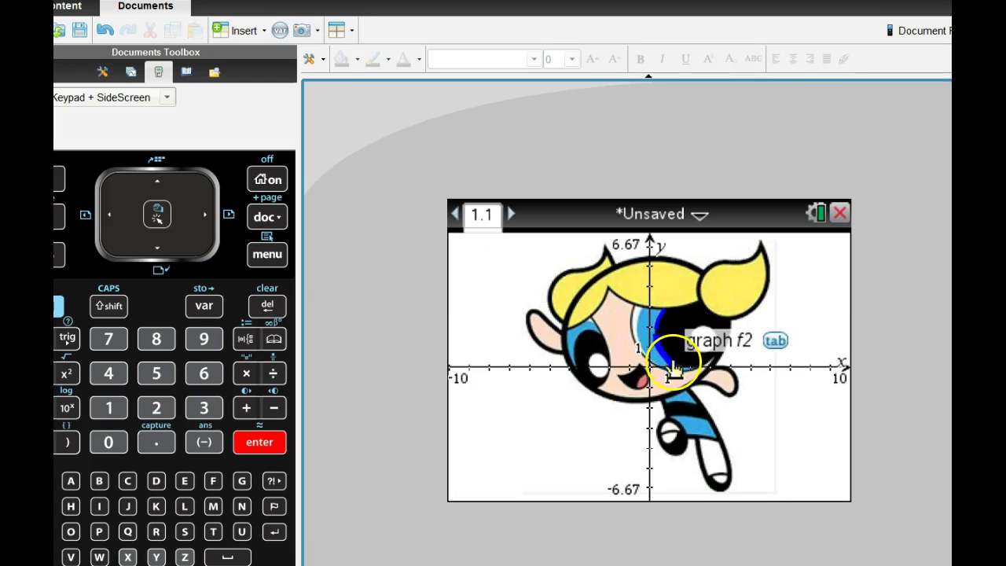
left_click(686, 344)
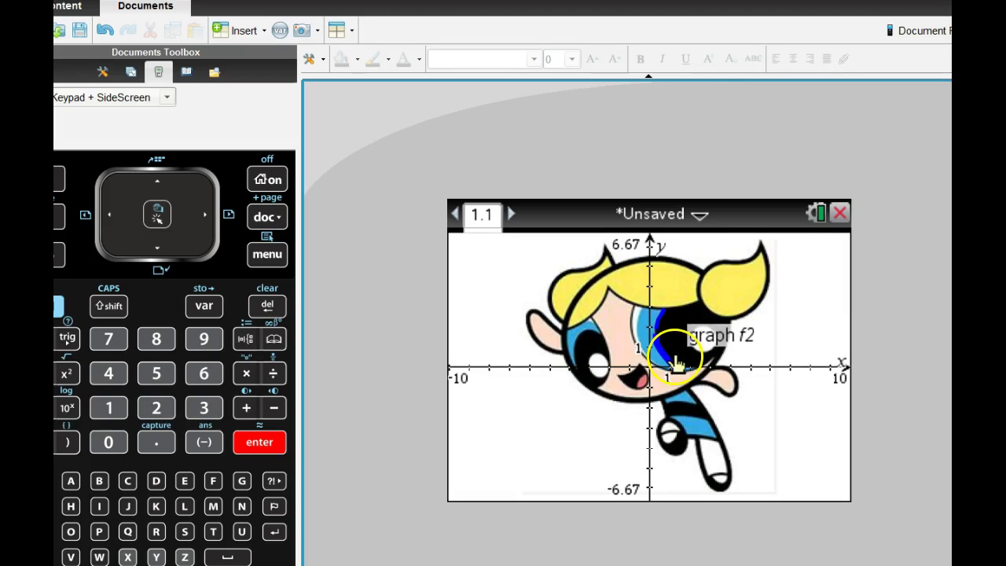
key("Return")
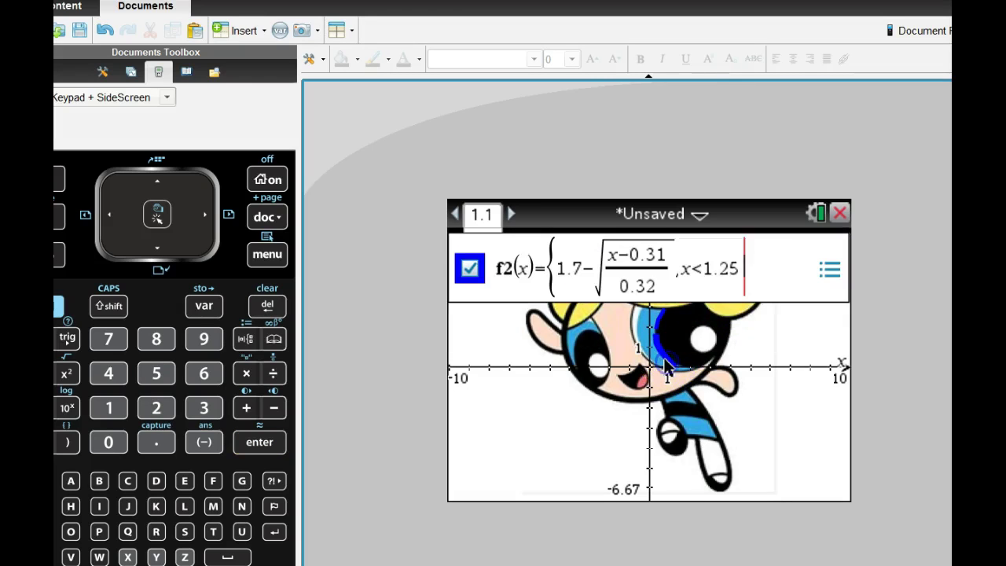
left_click(727, 269)
key("BackSpace")
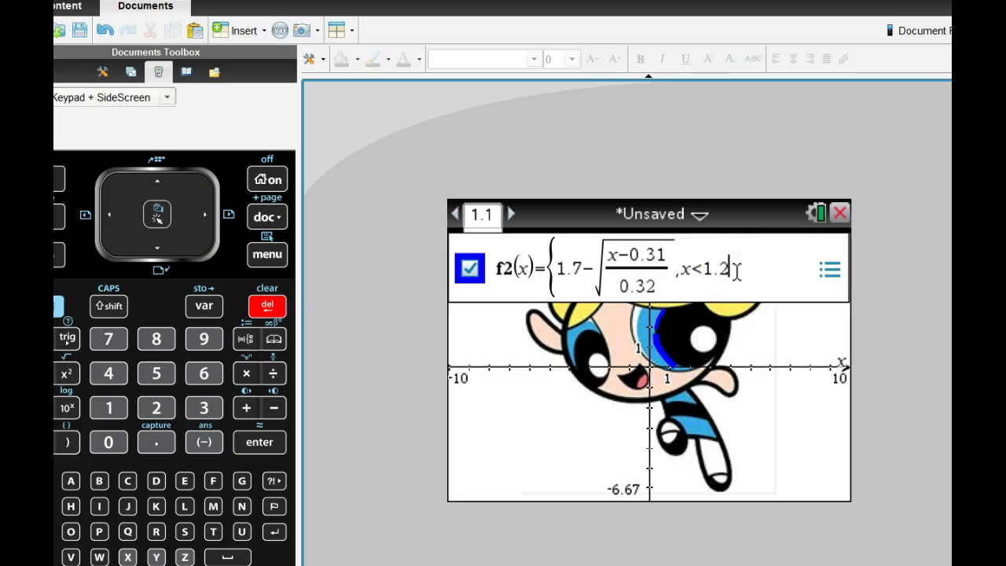
type("0")
key("Return")
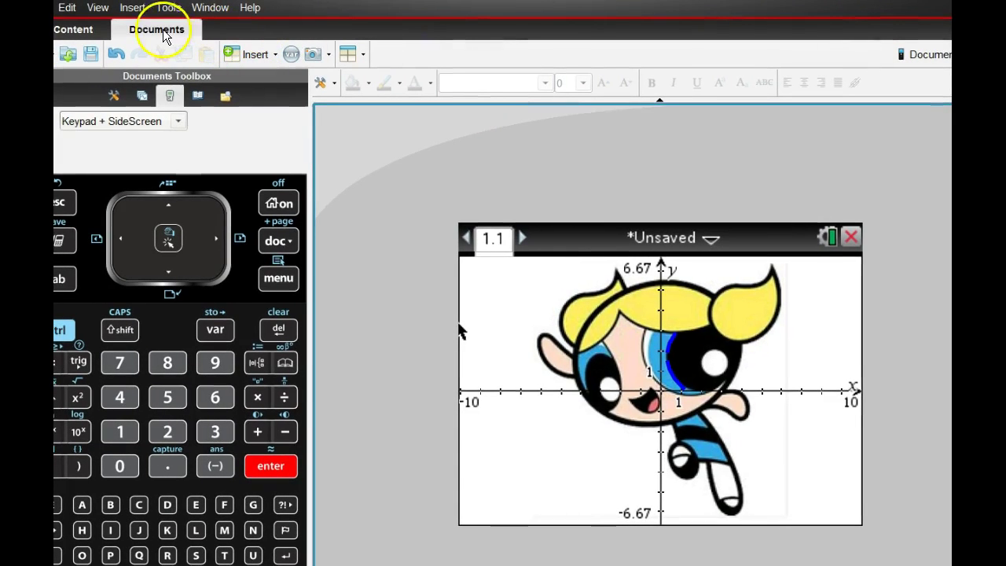
Set the document preview to Computer size
left_click(97, 7)
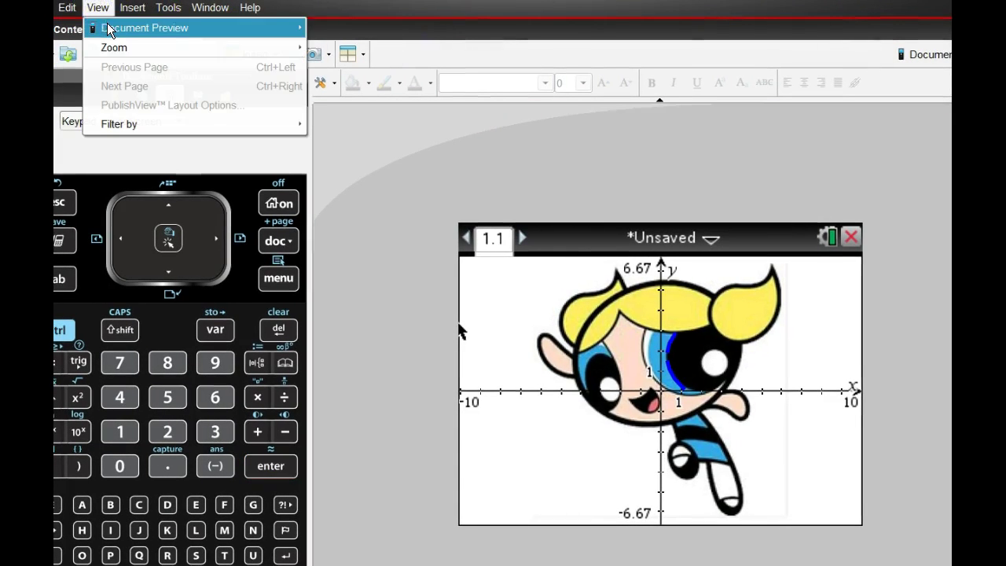
mouse_move(146, 31)
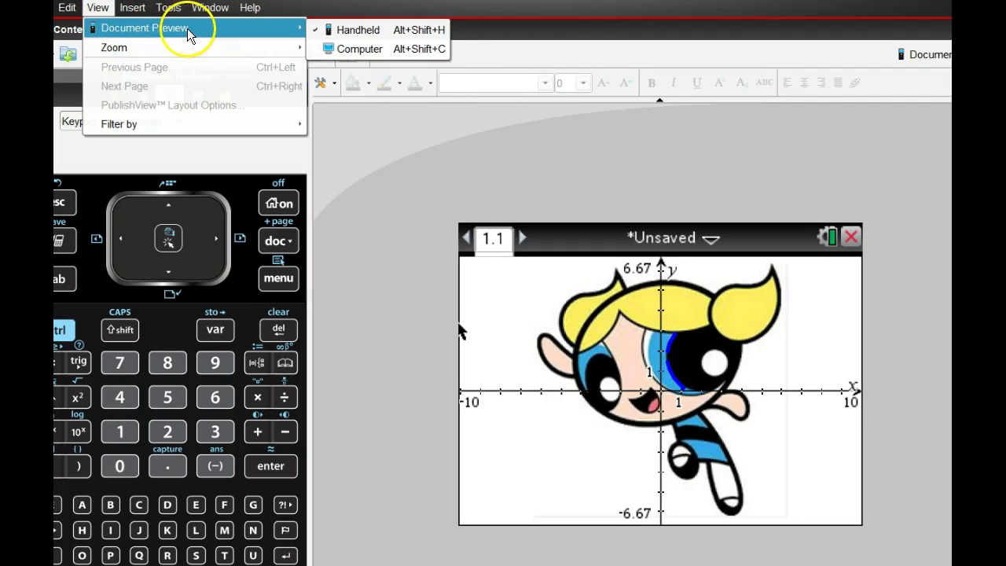
left_click(337, 53)
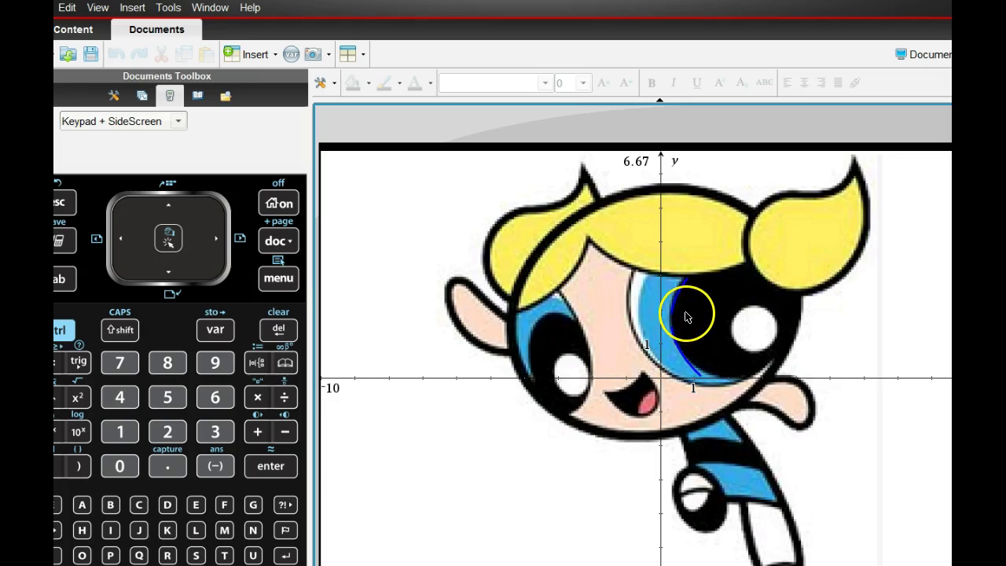
Pick the Segment tool and anchor its first endpoint on the upper blue arc
left_click(279, 279)
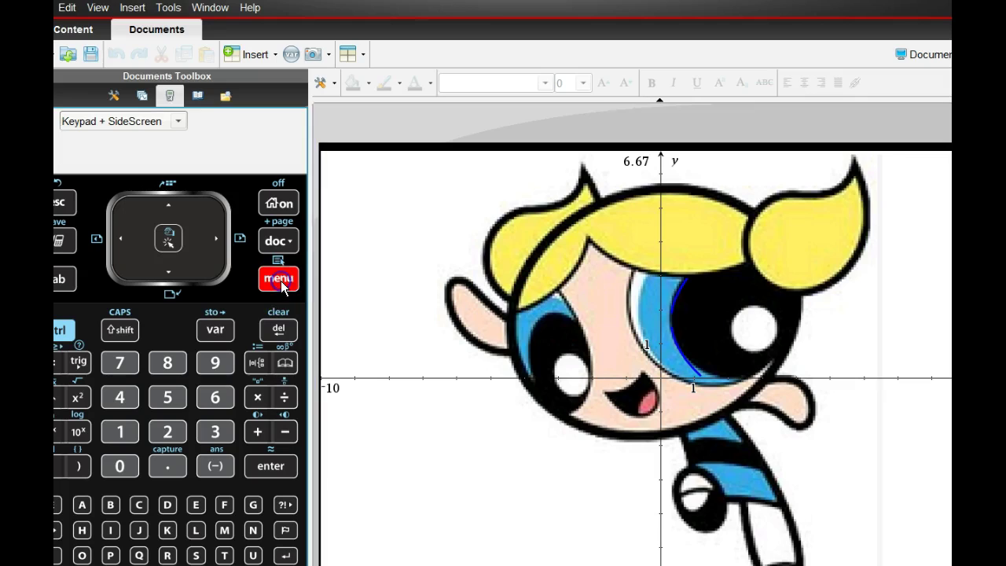
left_click(324, 90)
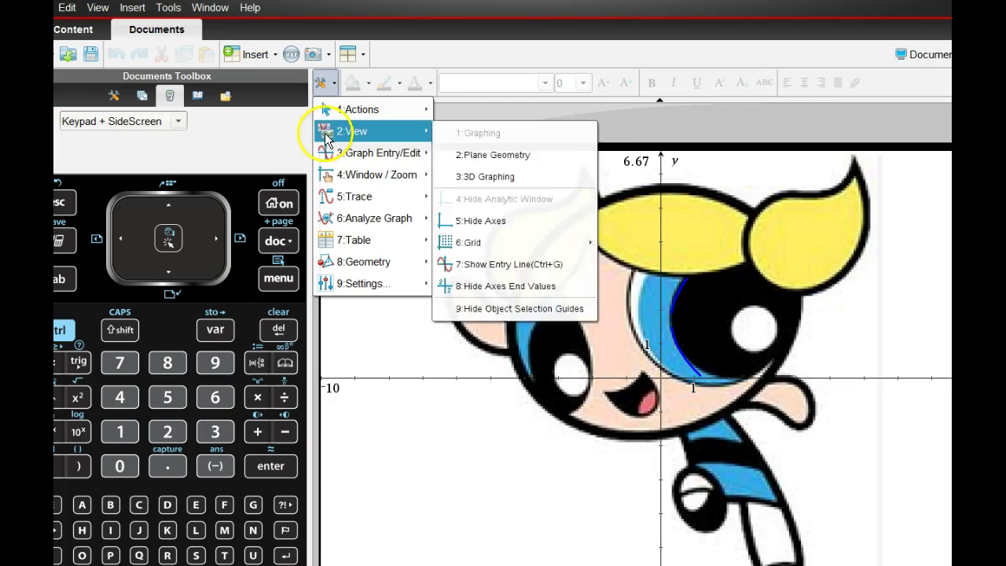
mouse_move(336, 205)
mouse_move(349, 265)
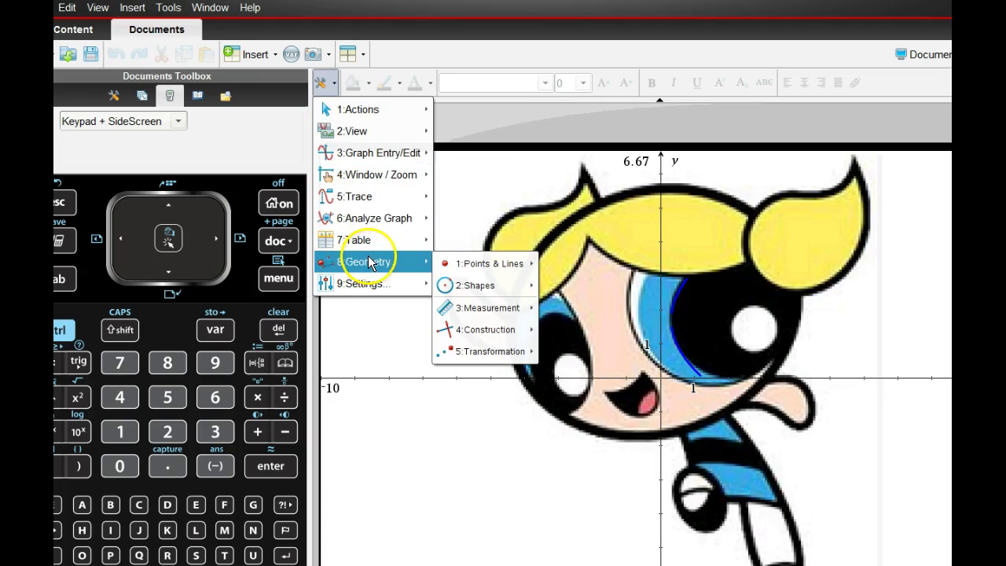
mouse_move(422, 265)
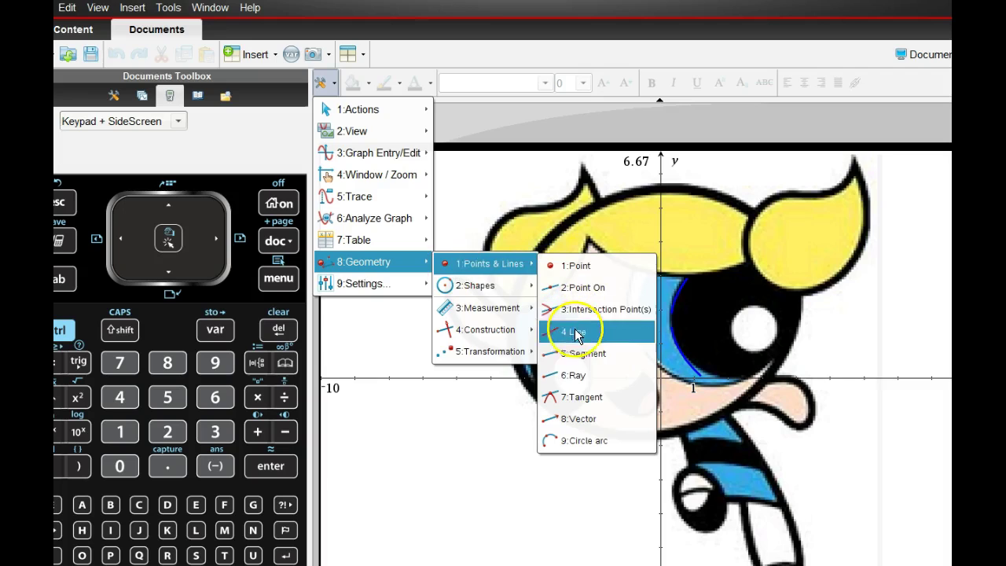
left_click(575, 353)
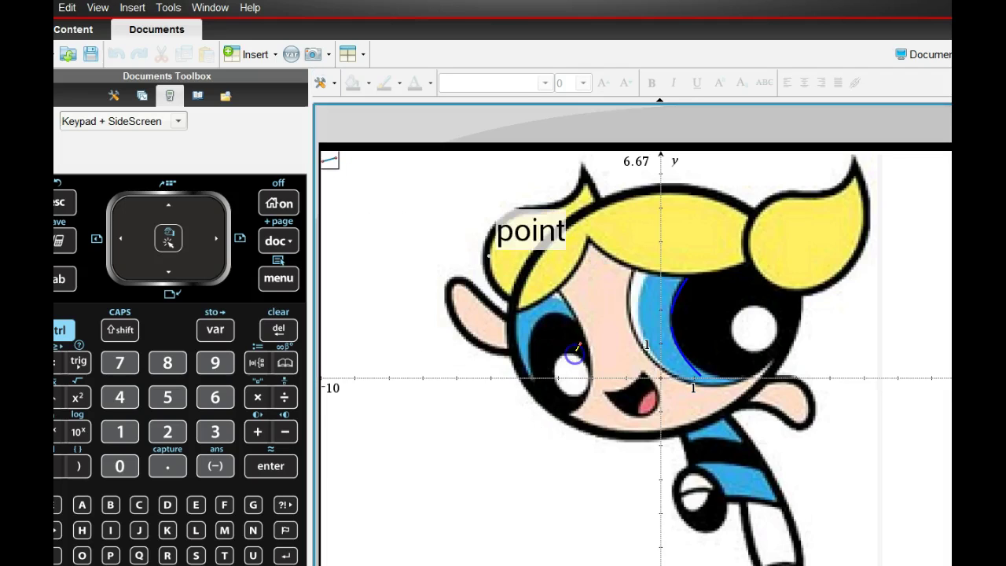
left_click(675, 316)
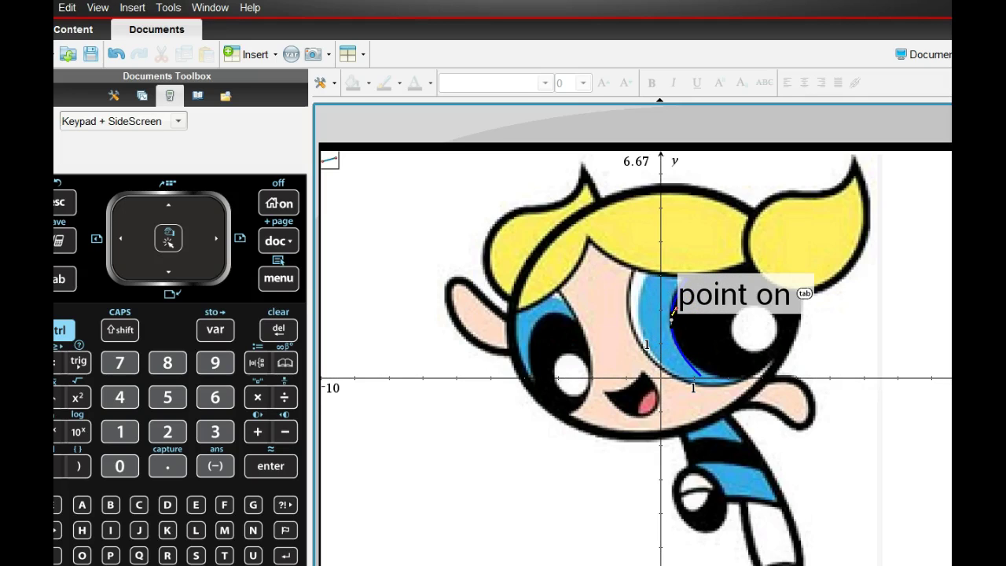
Place the segment's second endpoint and colour the segment blue
left_click(673, 314)
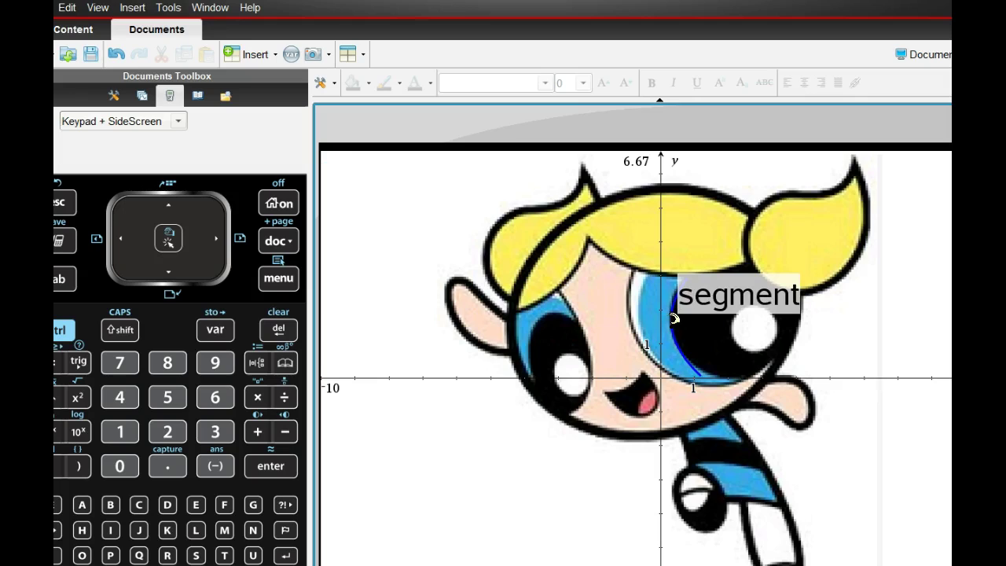
right_click(670, 322)
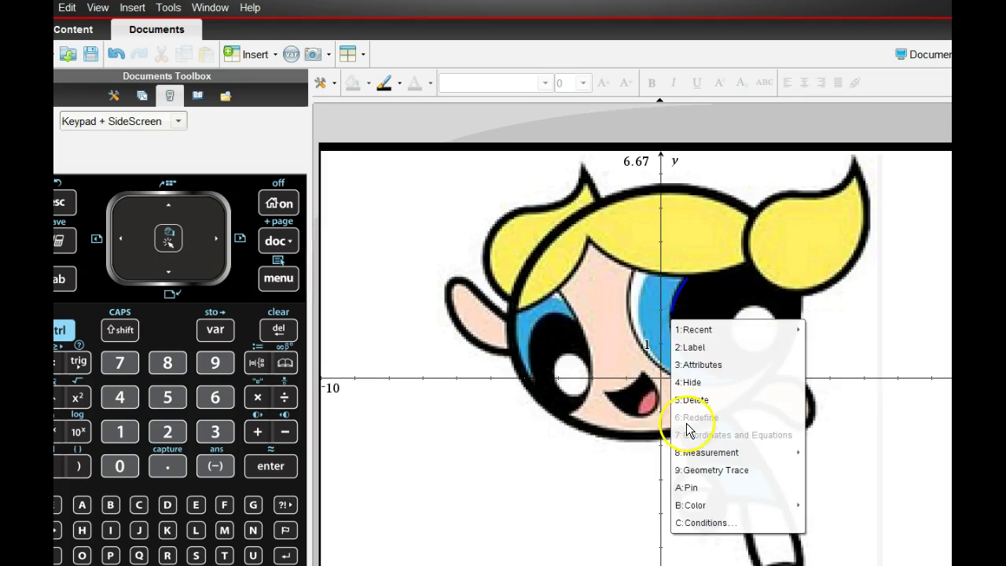
left_click(686, 506)
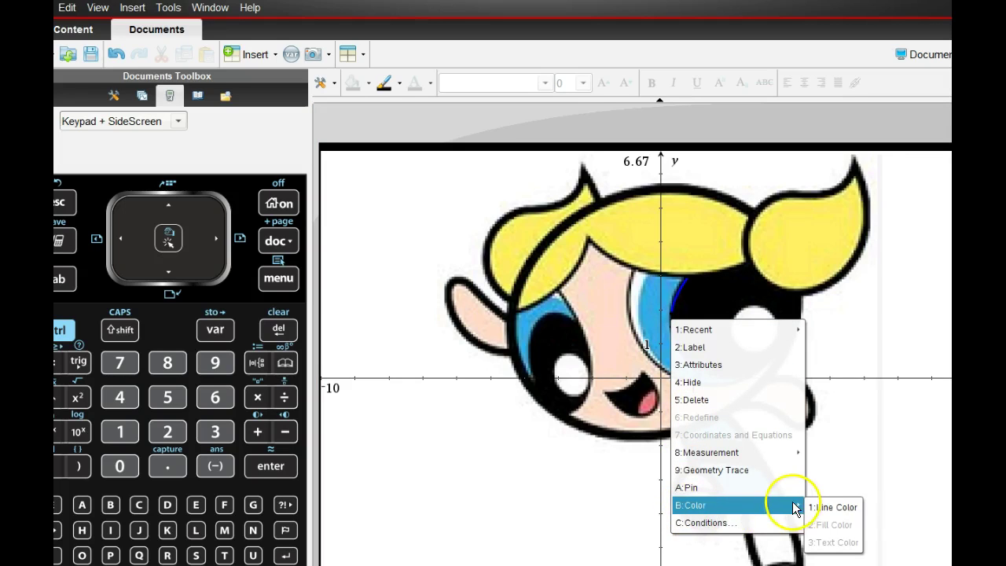
left_click(818, 505)
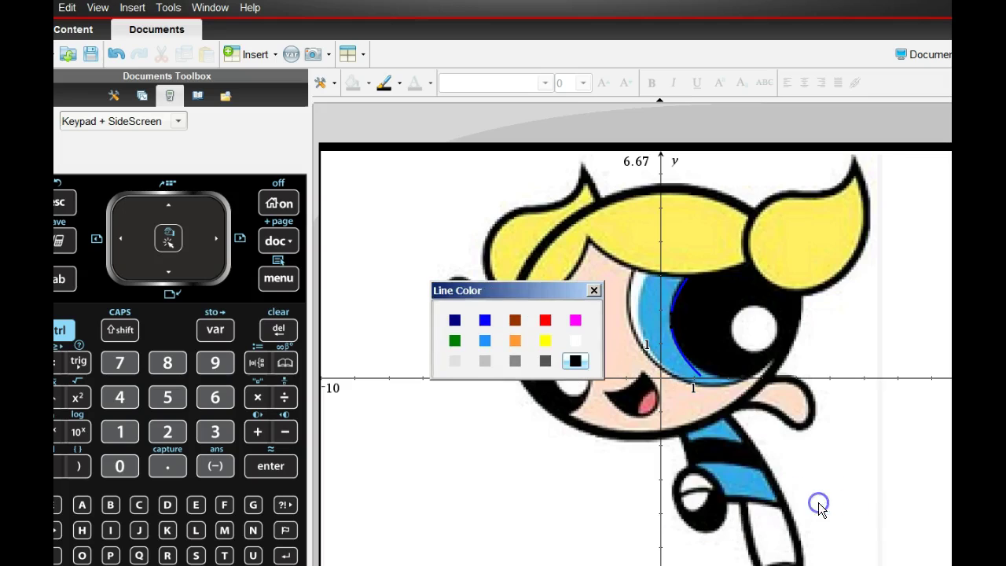
left_click(486, 320)
left_click(655, 309)
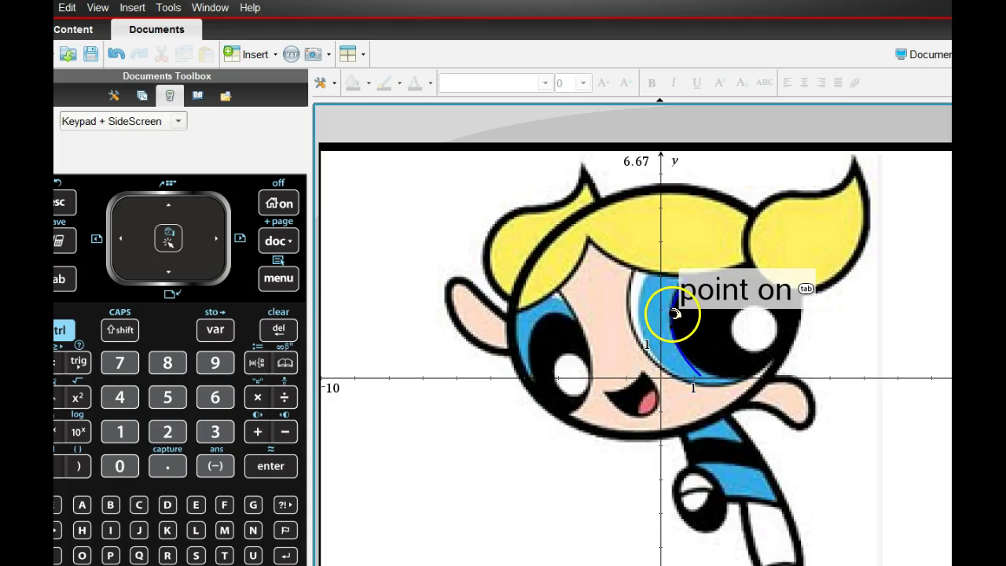
Give the blue segment a thicker line weight
right_click(674, 313)
left_click(693, 379)
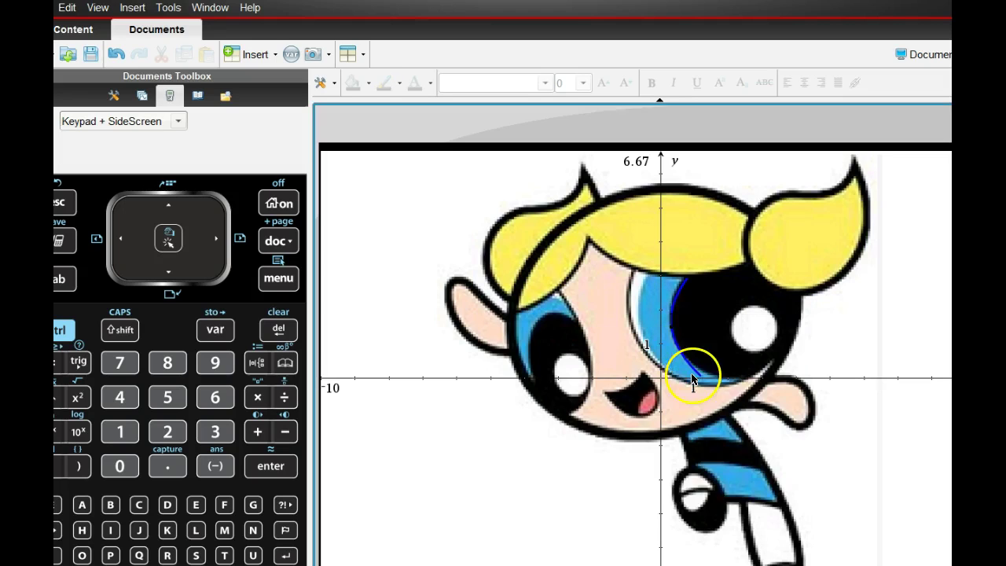
right_click(670, 328)
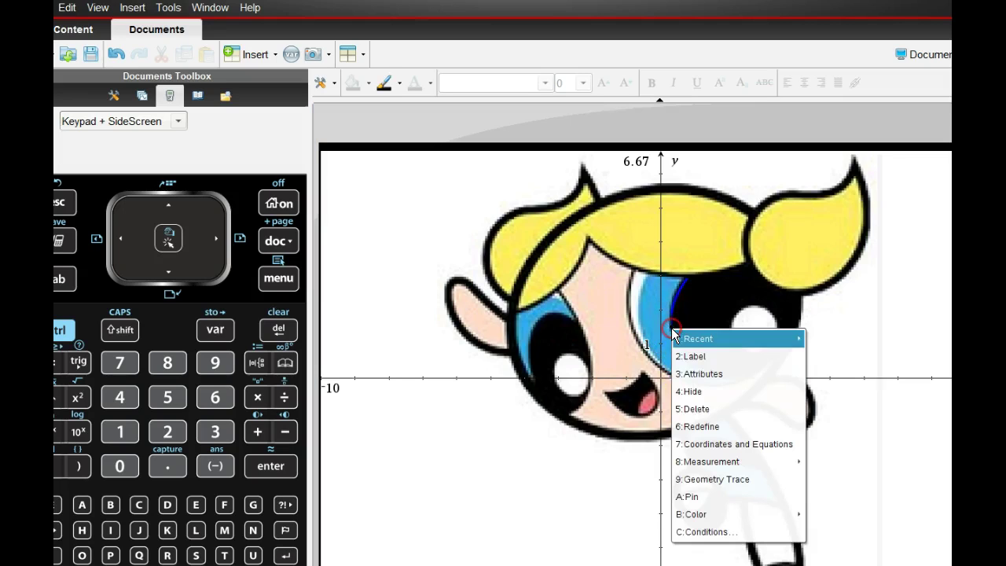
left_click(695, 390)
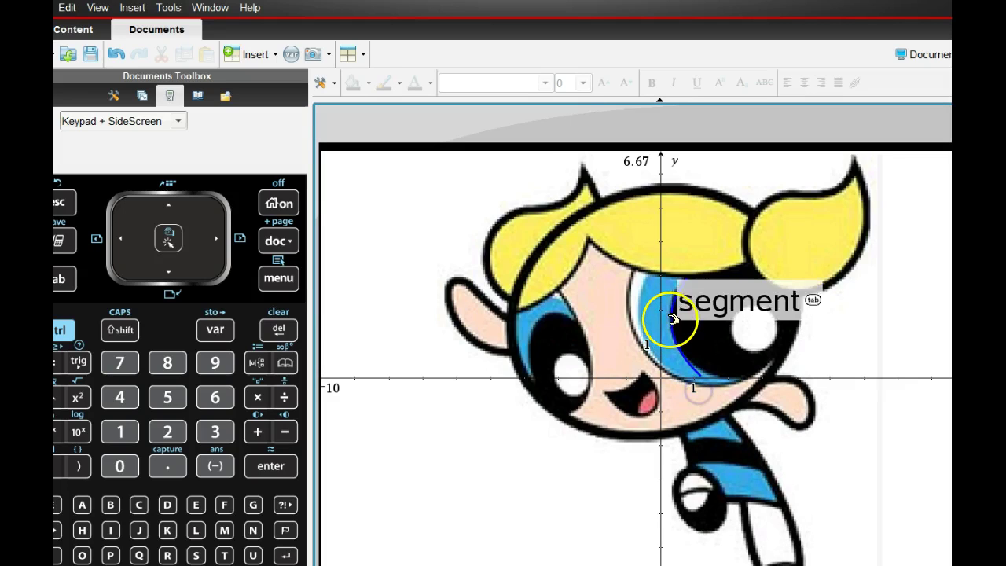
right_click(674, 316)
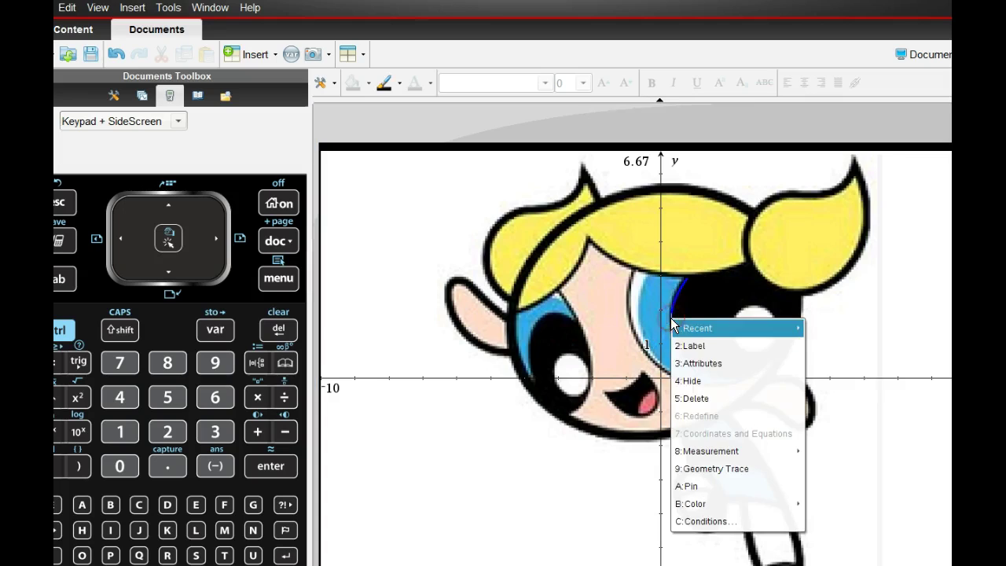
left_click(686, 364)
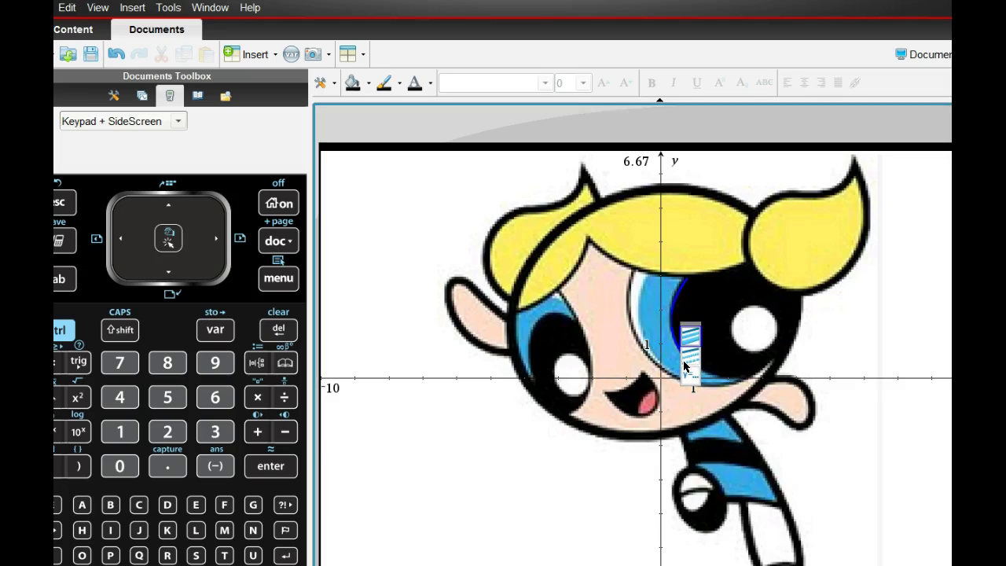
left_click(684, 365)
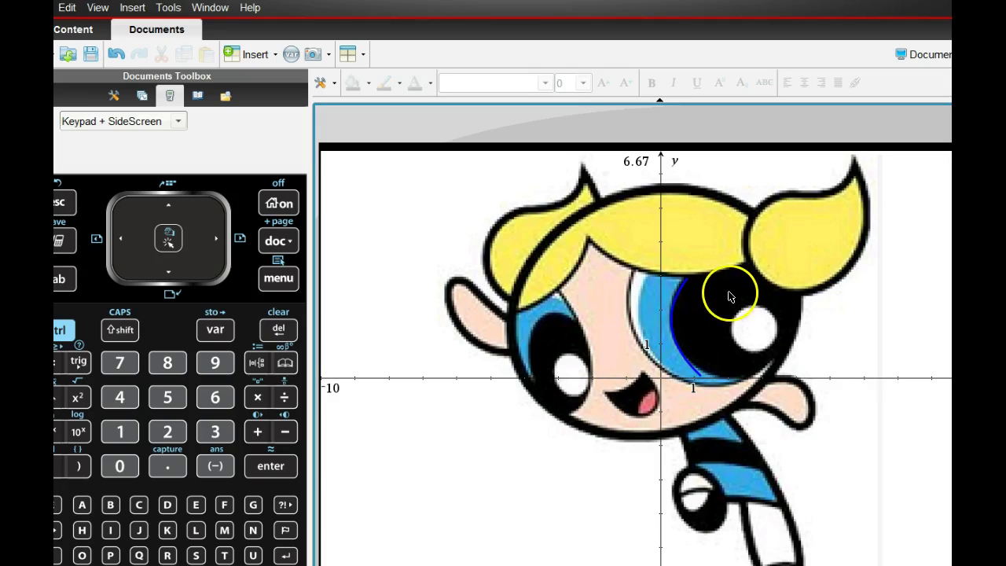
Set the document preview back to Handheld size
left_click(99, 11)
mouse_move(139, 30)
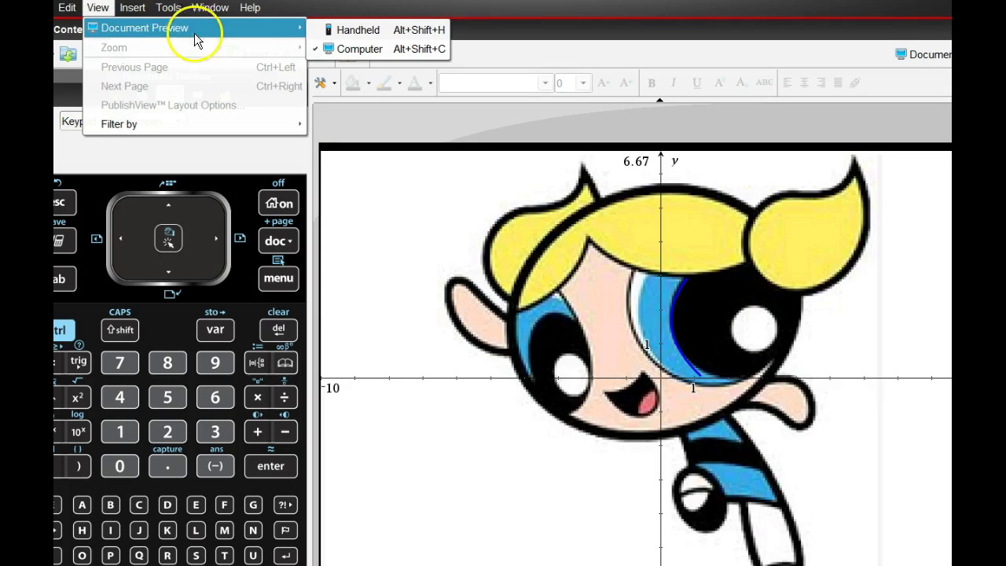
left_click(339, 32)
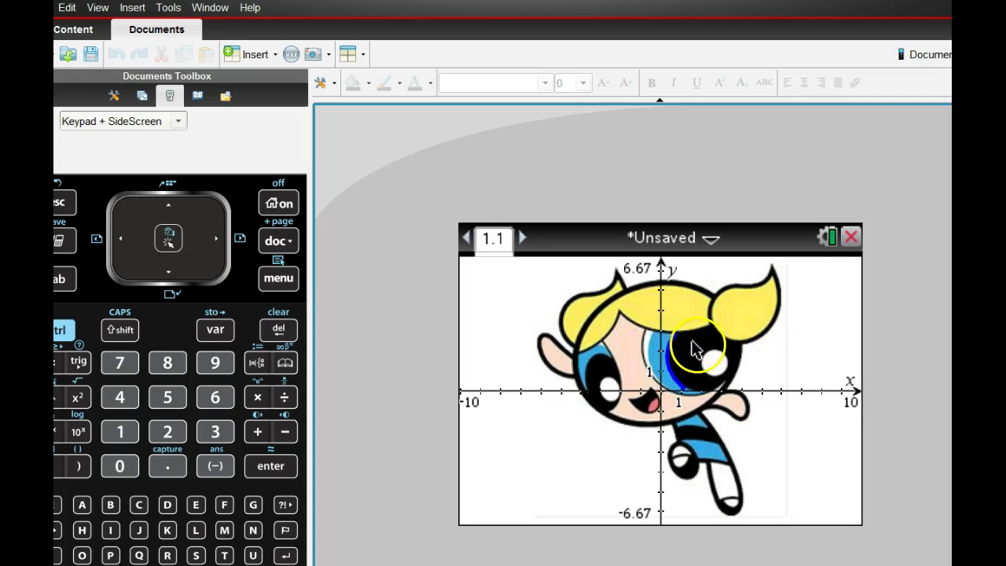
Select the cartoon background image and delete it
right_click(737, 327)
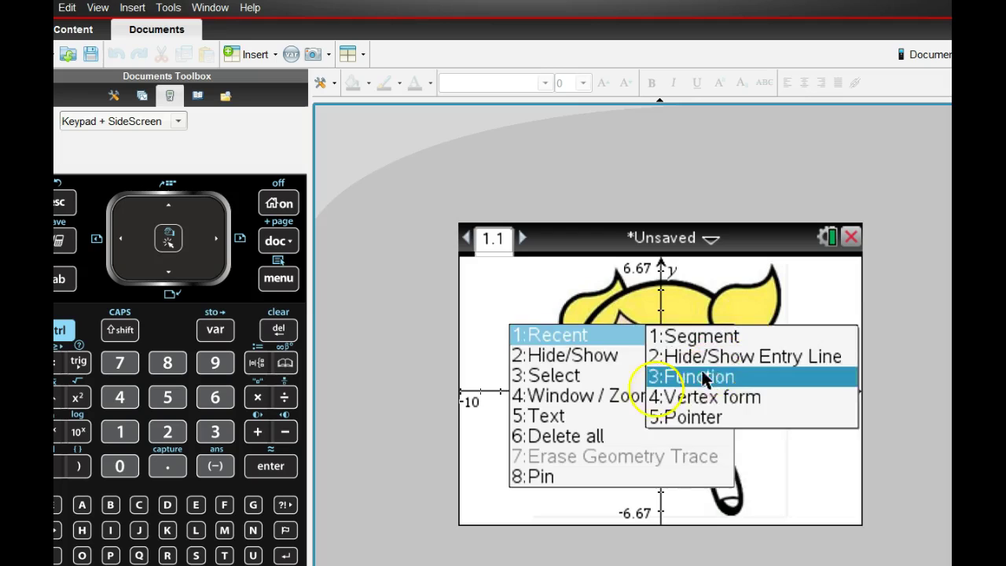
mouse_move(635, 373)
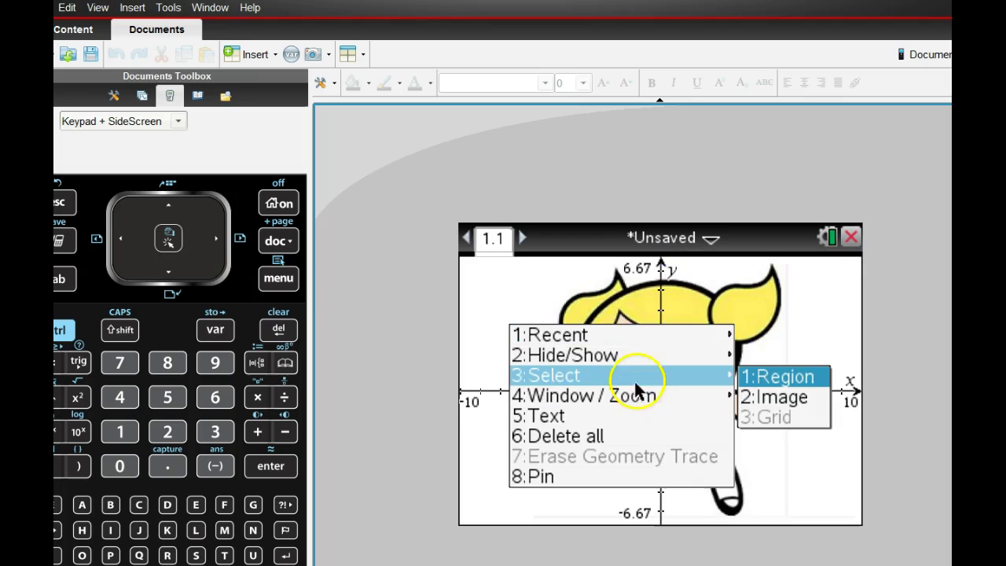
left_click(770, 397)
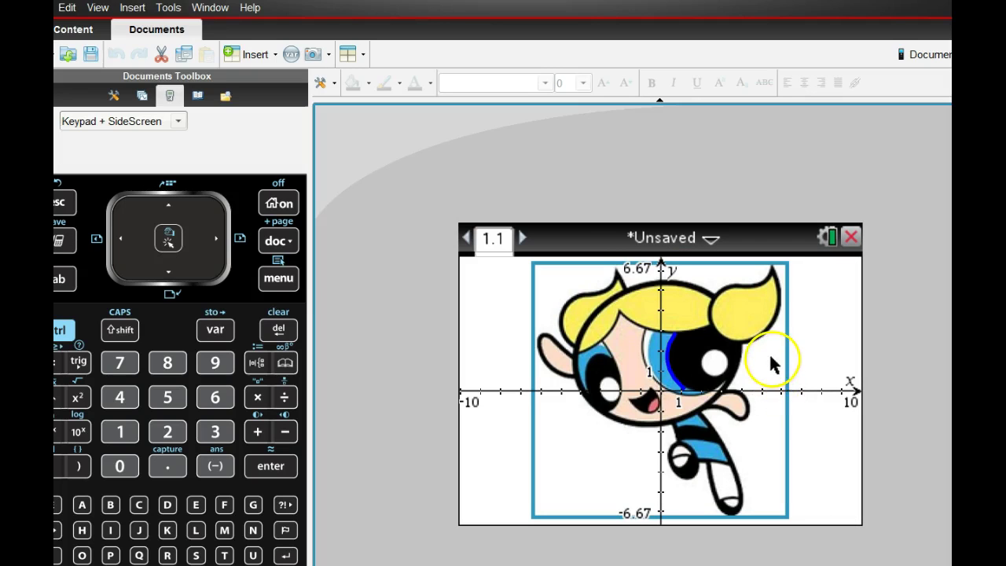
right_click(770, 361)
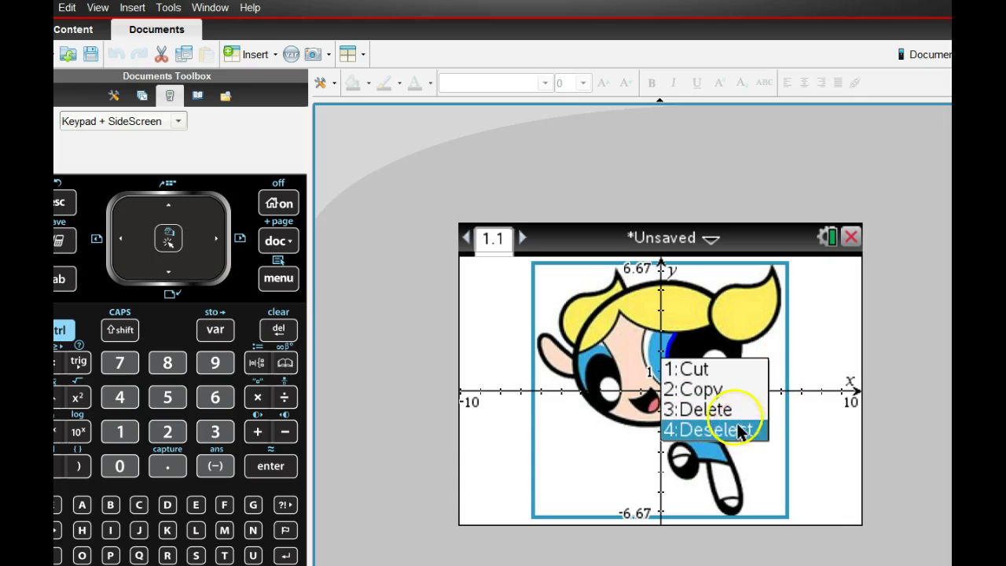
left_click(731, 410)
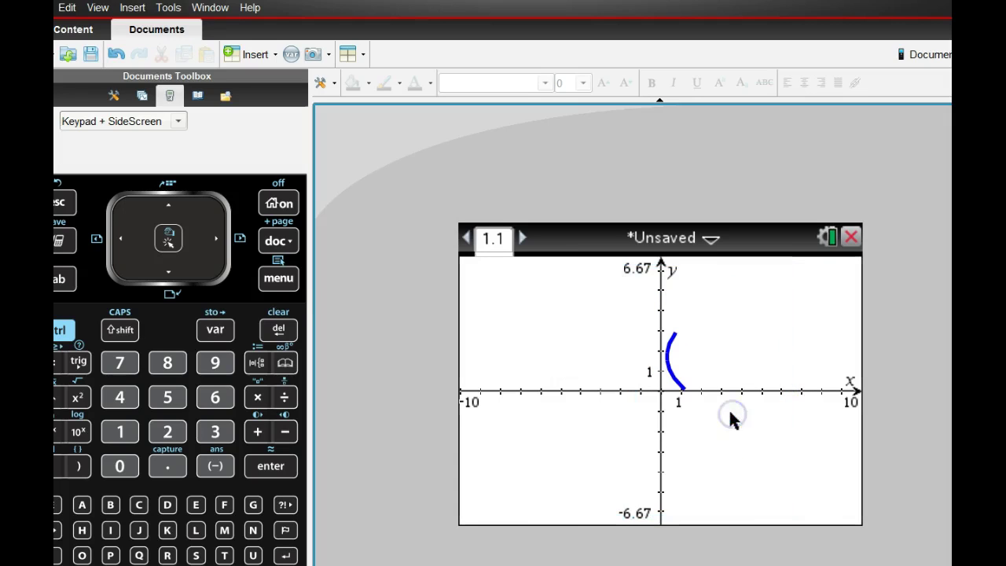
left_click(701, 343)
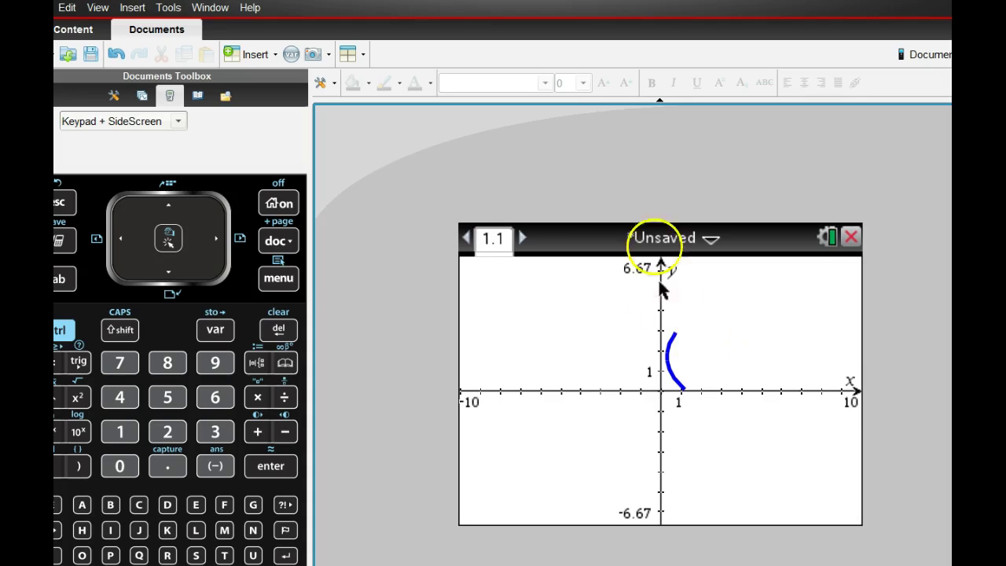
Undo the image deletion so the cartoon reappears behind the blue arc
left_click(116, 55)
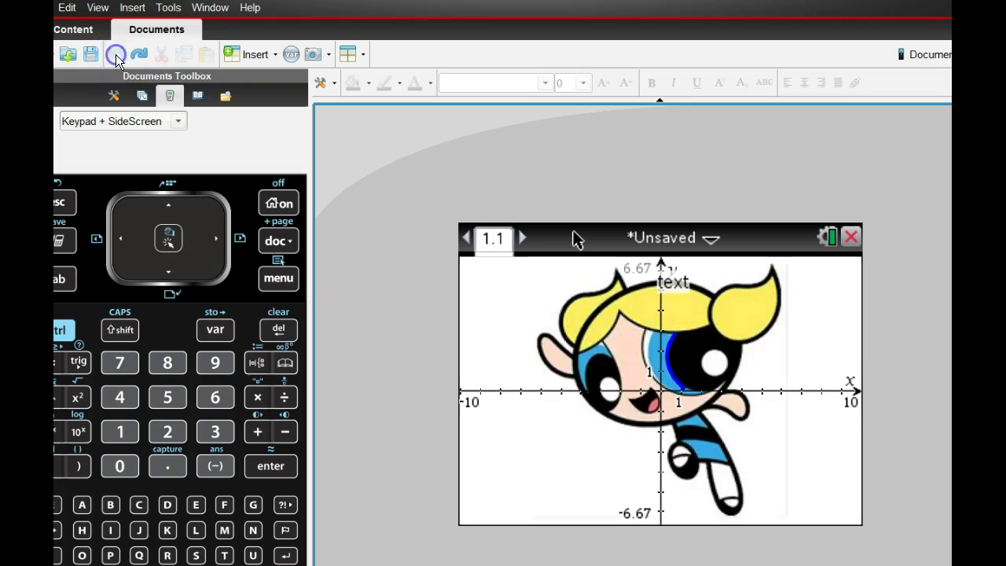